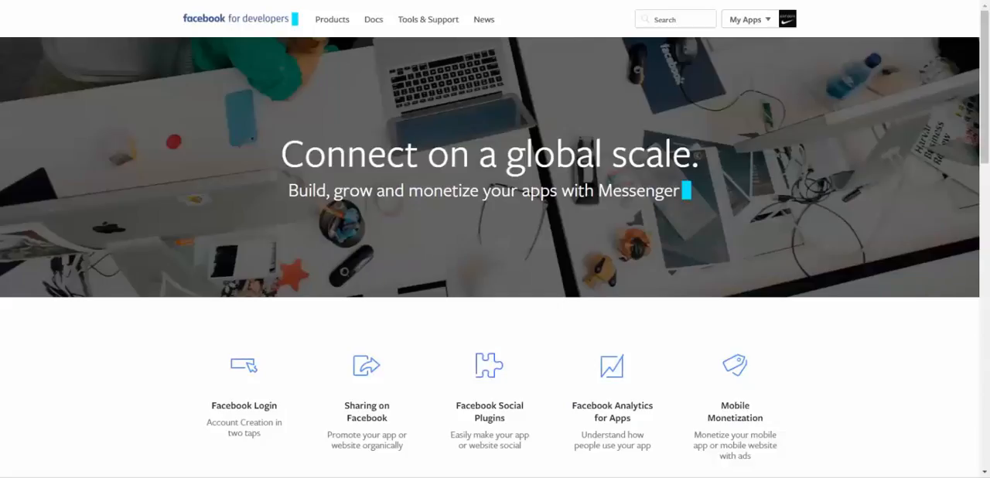
- Start adding a new app with the basic setup instead of choosing a platform
mouse_move(749, 19)
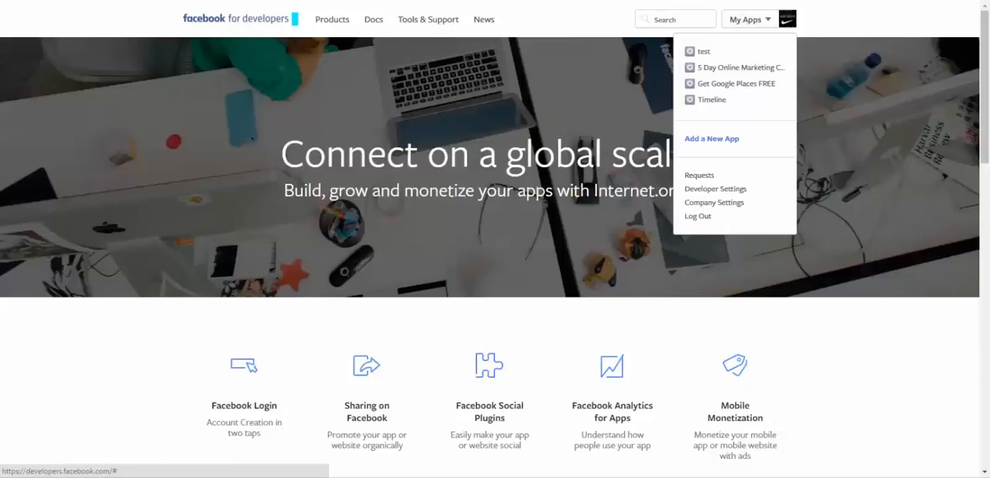
left_click(712, 139)
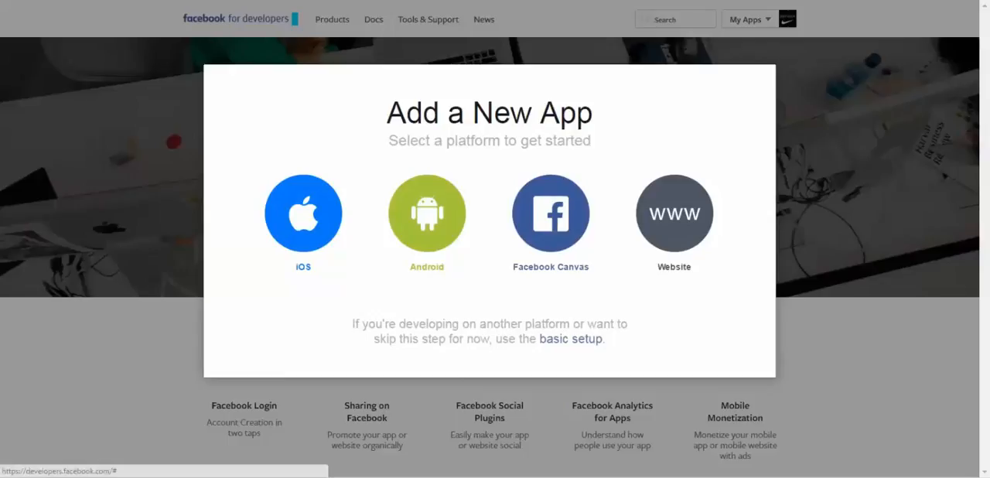
left_click(571, 339)
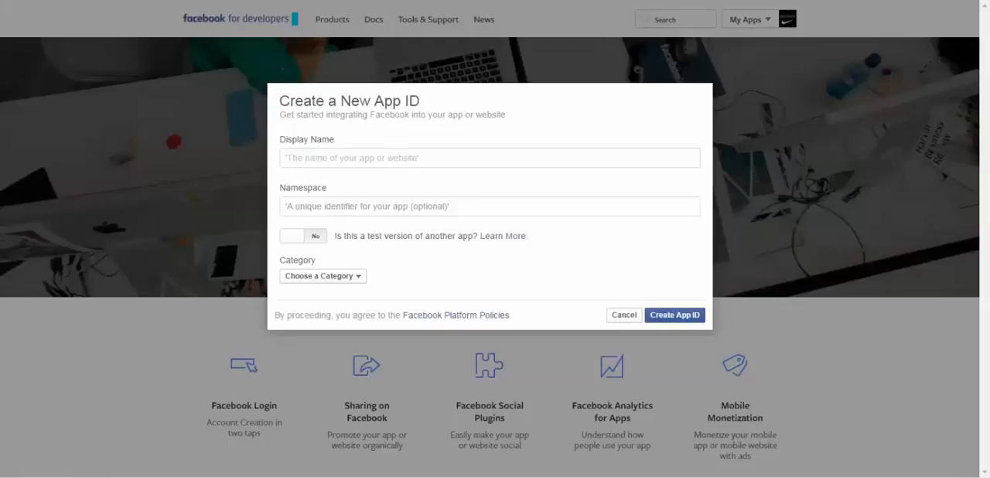
- Enter "EWP Registration app" as the new app's display name
type("E")
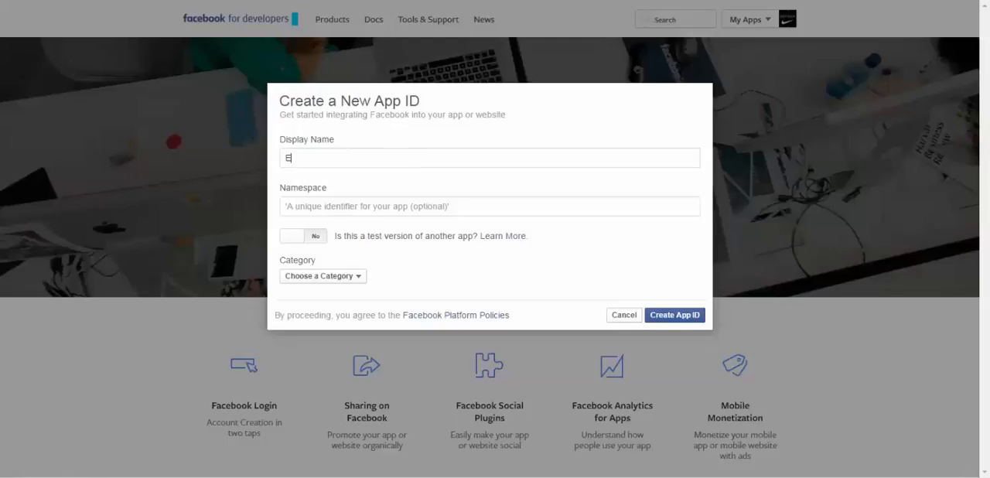
type("WP Registration")
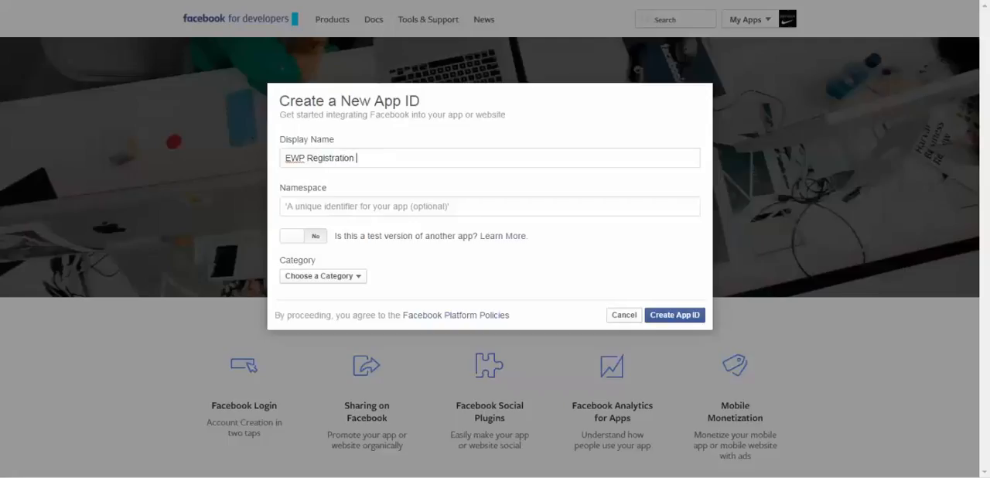
type(" app")
- Set the app's category to Business and create the App ID
left_click(322, 276)
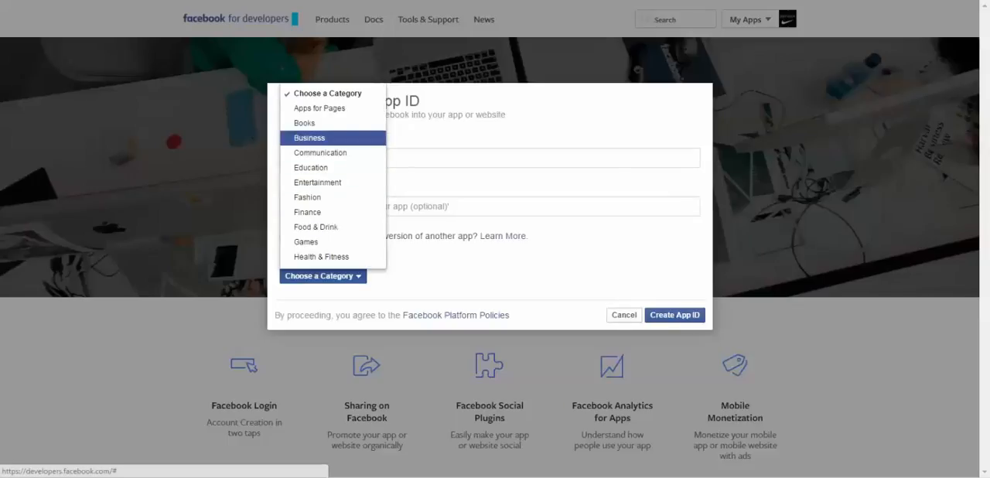
left_click(317, 137)
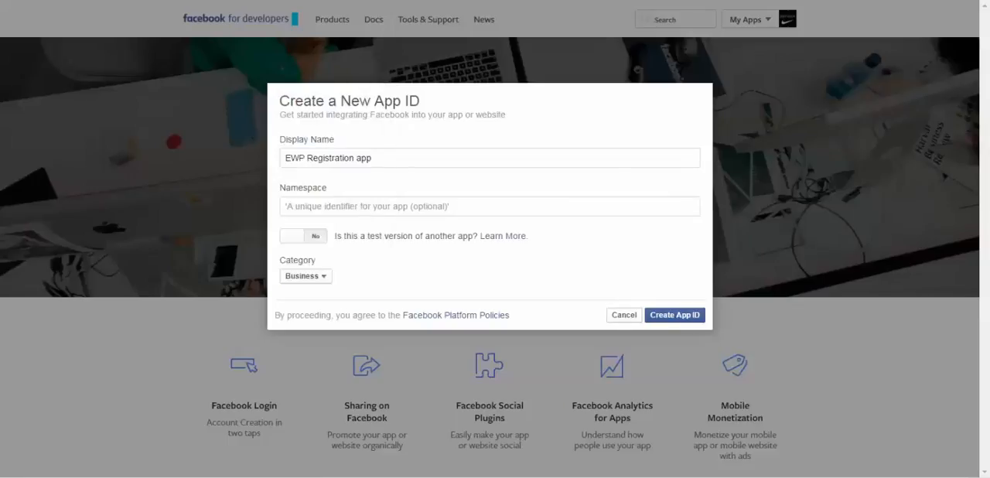
left_click(674, 315)
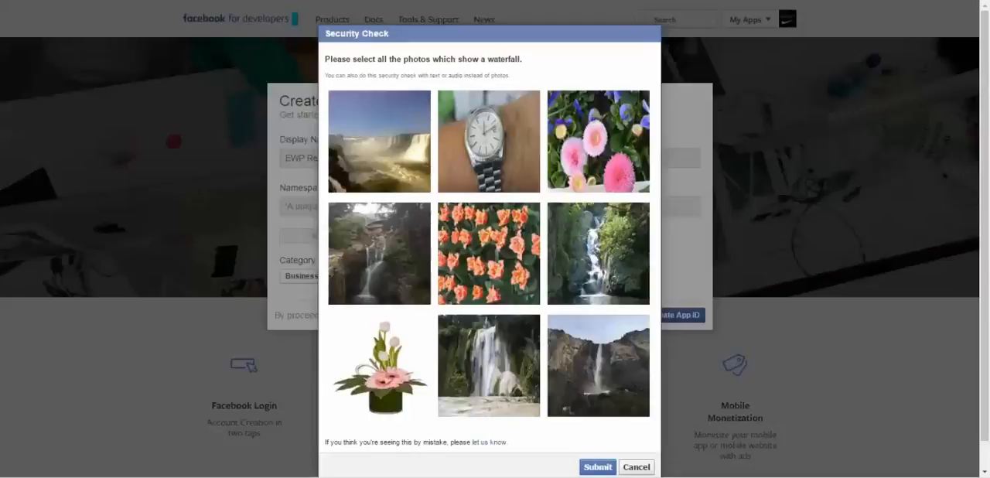
- Complete the security check by selecting all the waterfall photos and submitting them
left_click(599, 253)
mouse_move(325, 59)
left_mouse_down()
mouse_move(521, 59)
mouse_move(324, 60)
left_mouse_up()
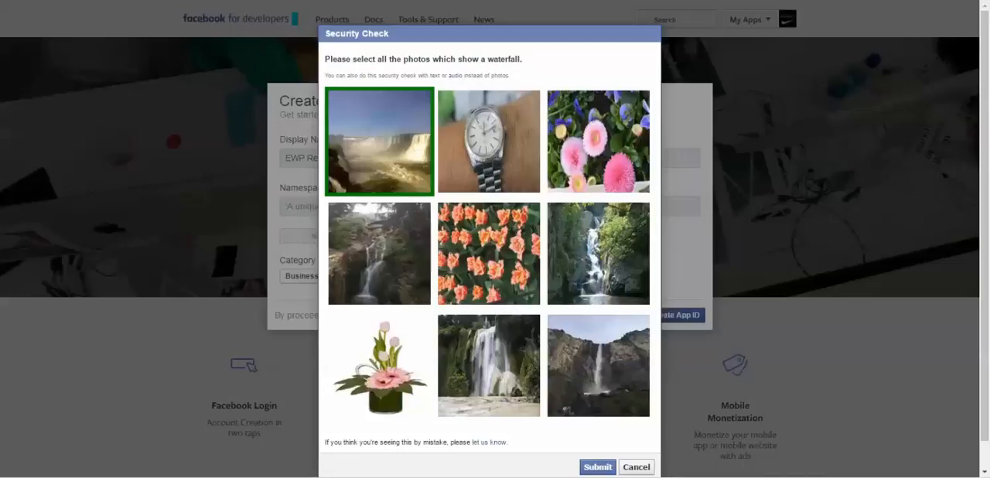
left_click(379, 253)
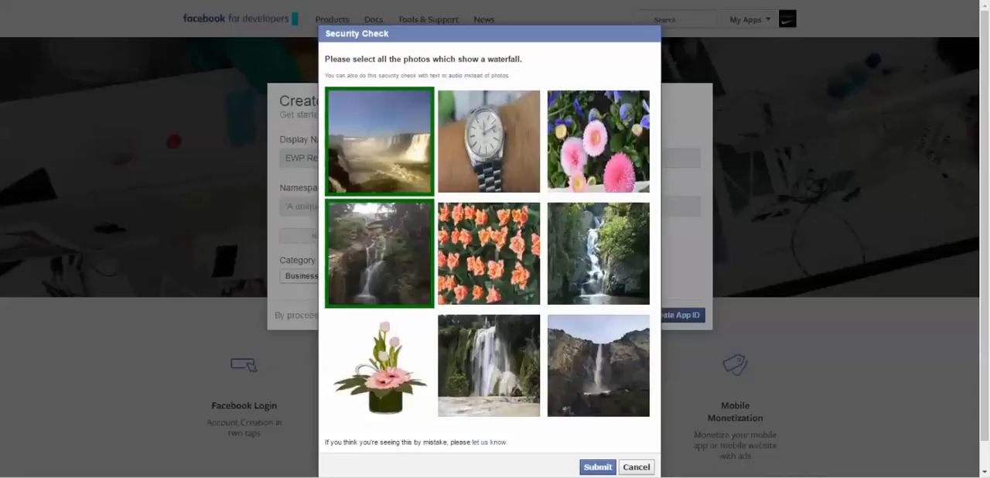
left_click(379, 254)
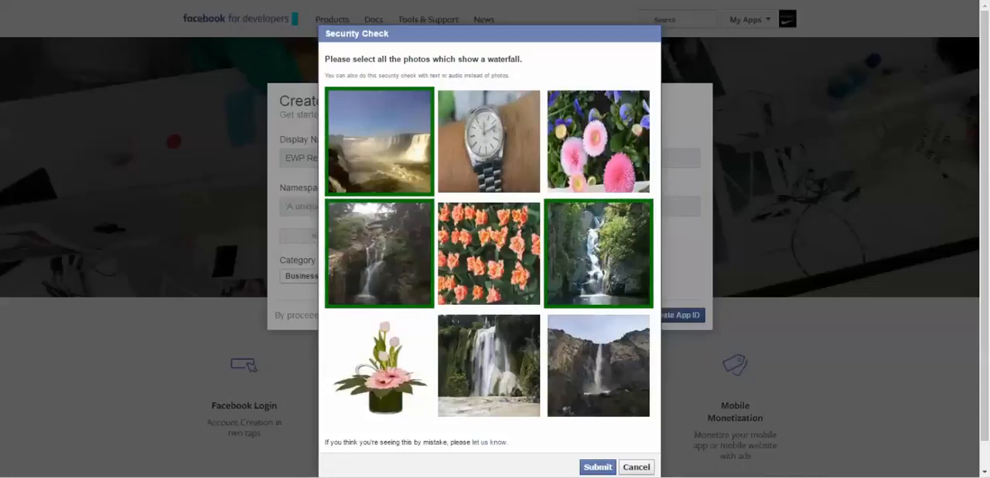
left_click(599, 254)
left_click(599, 365)
left_click(489, 365)
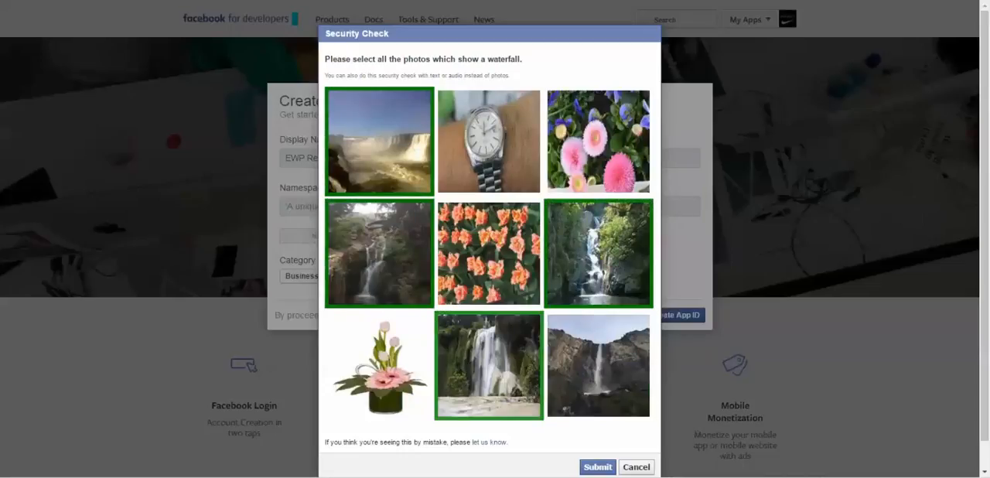
left_click(598, 467)
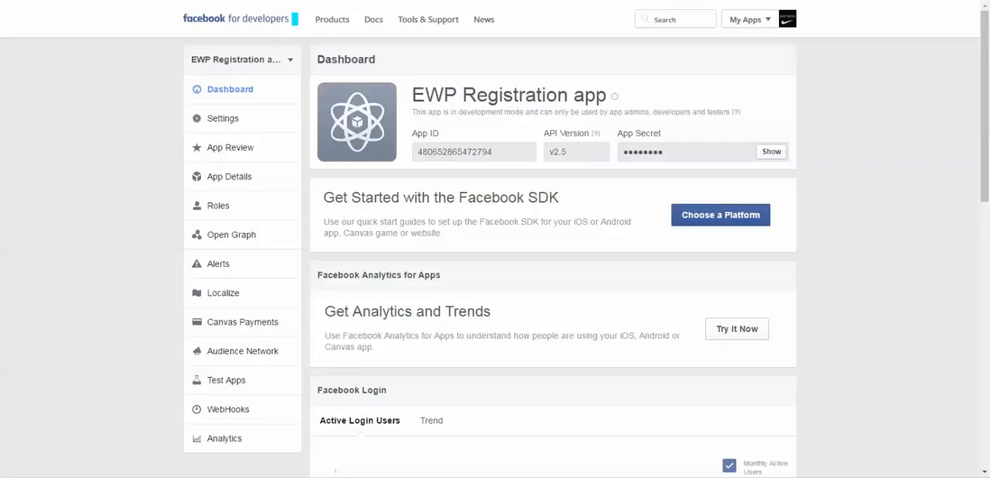
left_click_drag(493, 151, 416, 151)
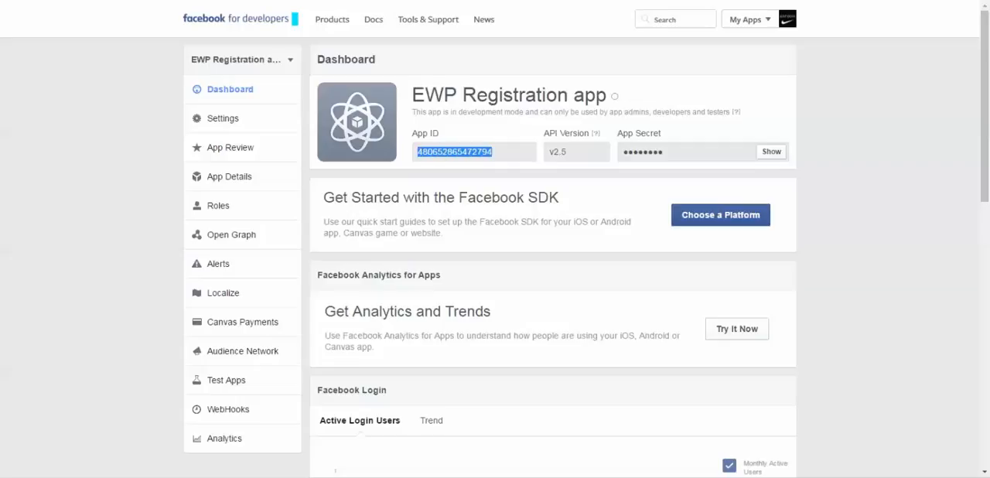
left_click(464, 152)
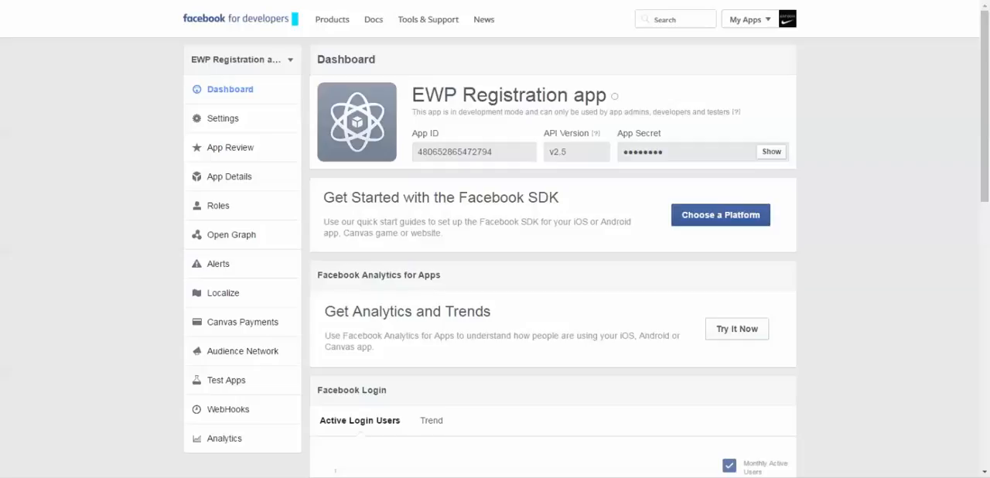
mouse_move(406, 95)
left_mouse_down()
mouse_move(597, 96)
mouse_move(405, 96)
left_mouse_up()
mouse_move(614, 96)
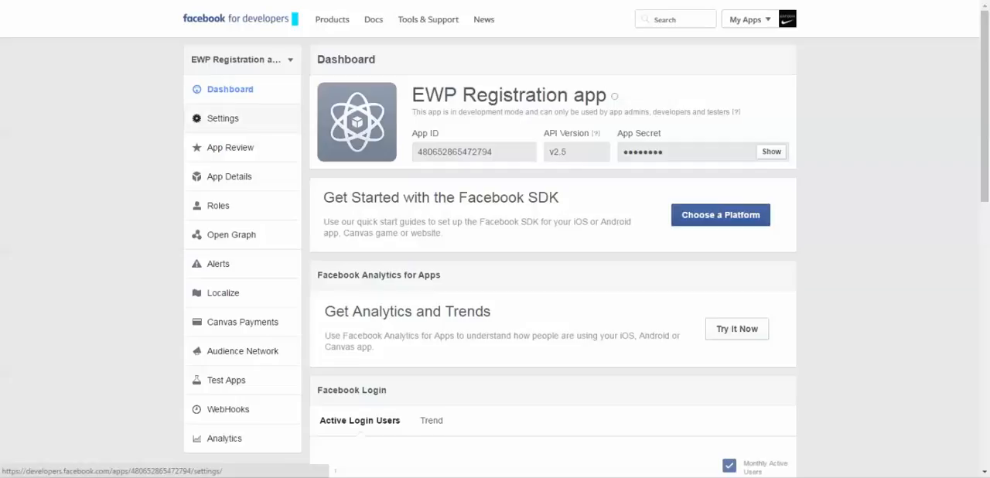
- Add easywebinarplugin.com as an app domain in the app's basic settings
left_click(225, 118)
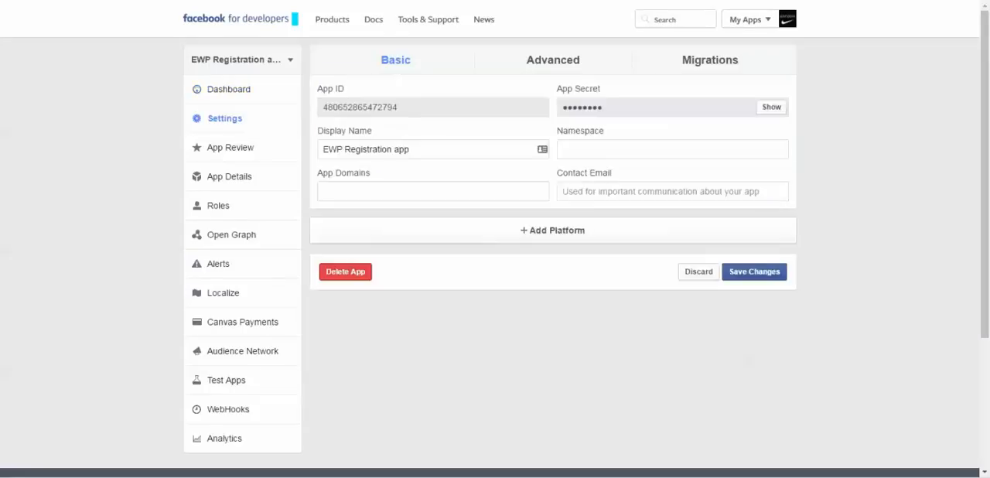
left_click_drag(371, 173, 317, 173)
left_click(328, 191)
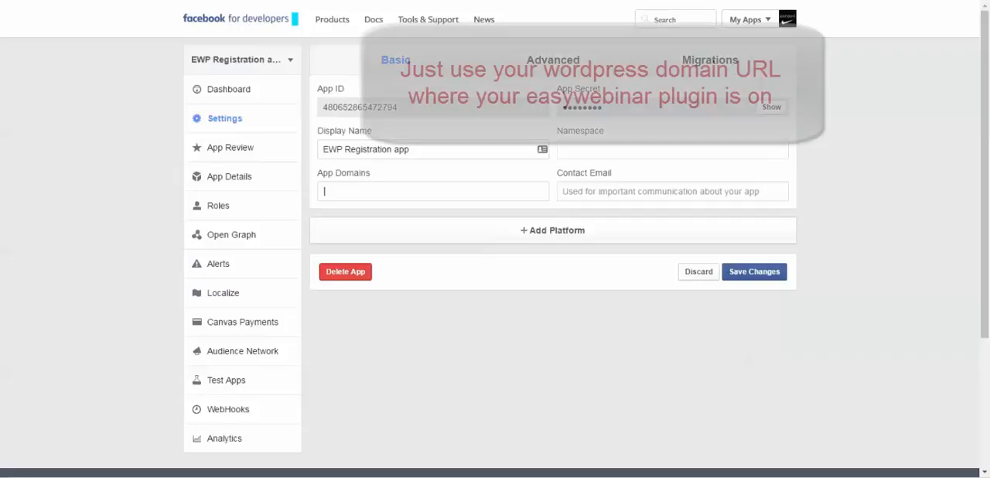
type("eas")
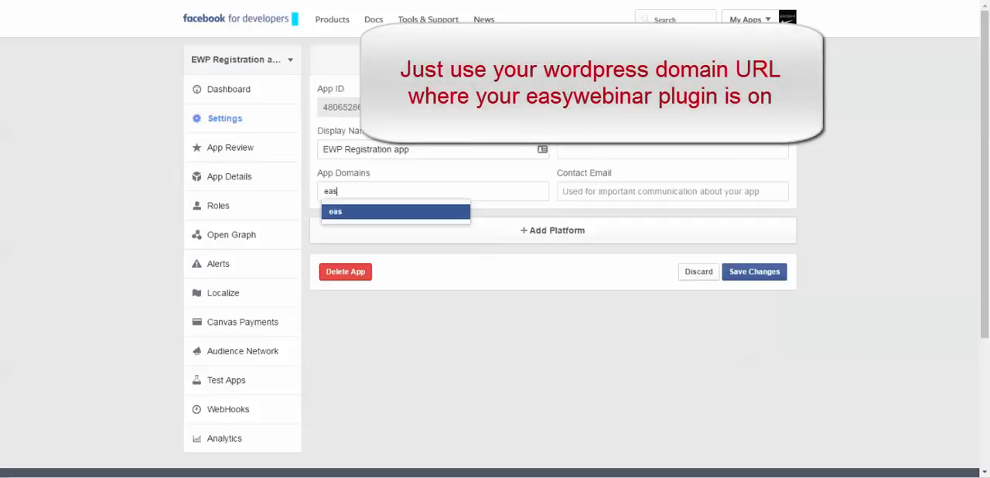
type("ywebinarplu")
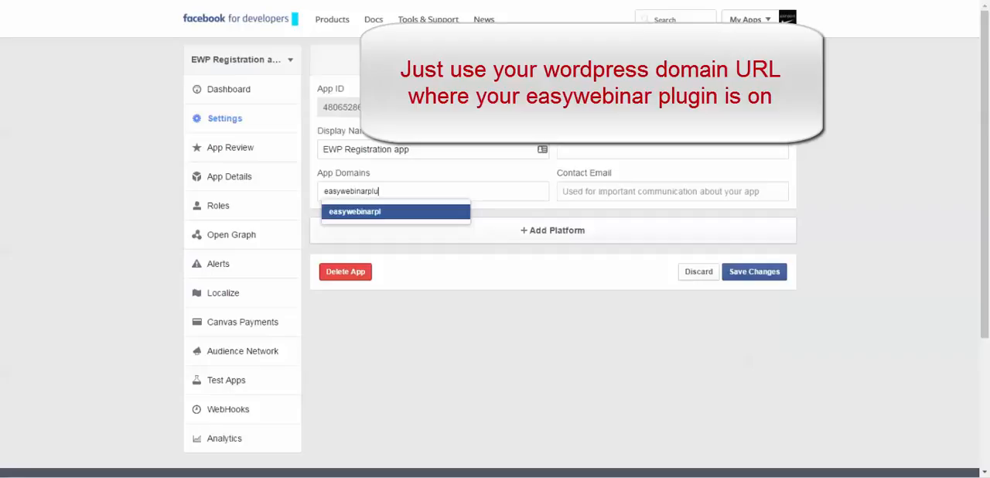
type("gin.com")
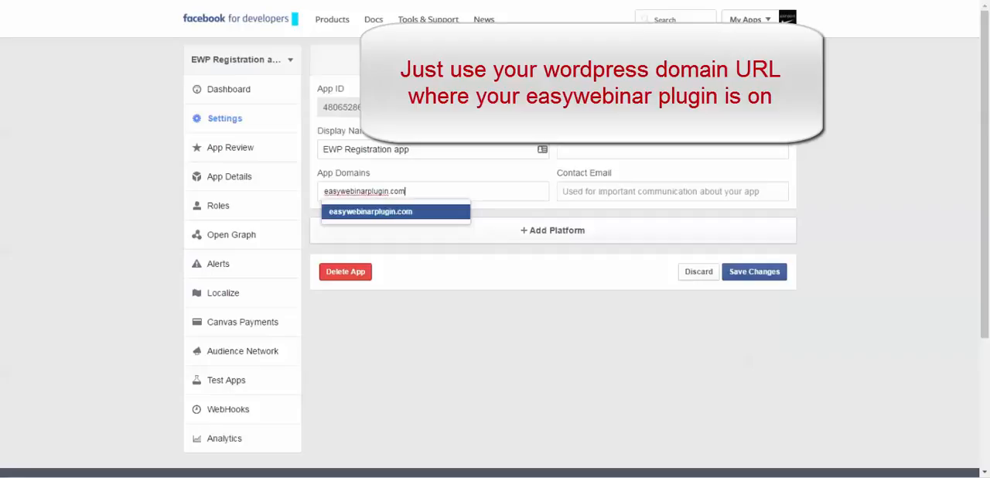
key("Return")
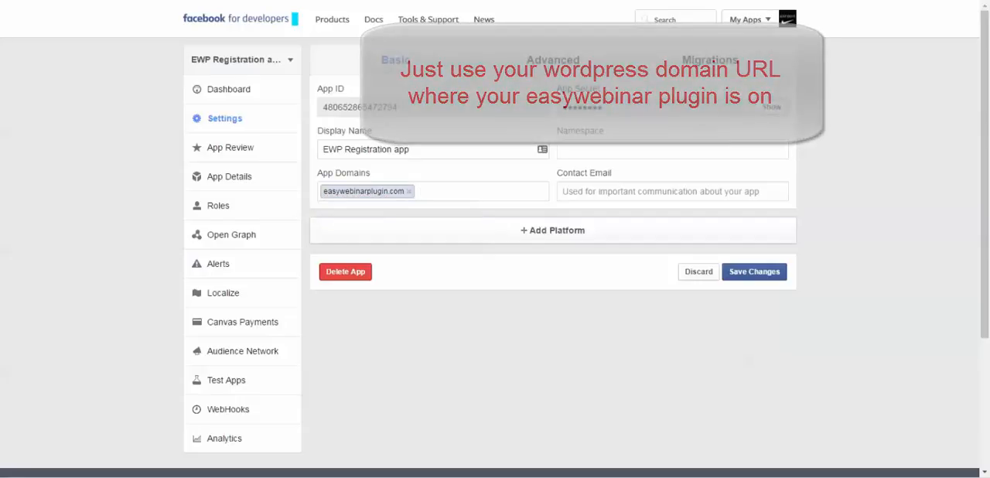
- Fill in the contact e-mail from the first autofill suggestion and clear the autofilled Namespace field
key("Tab")
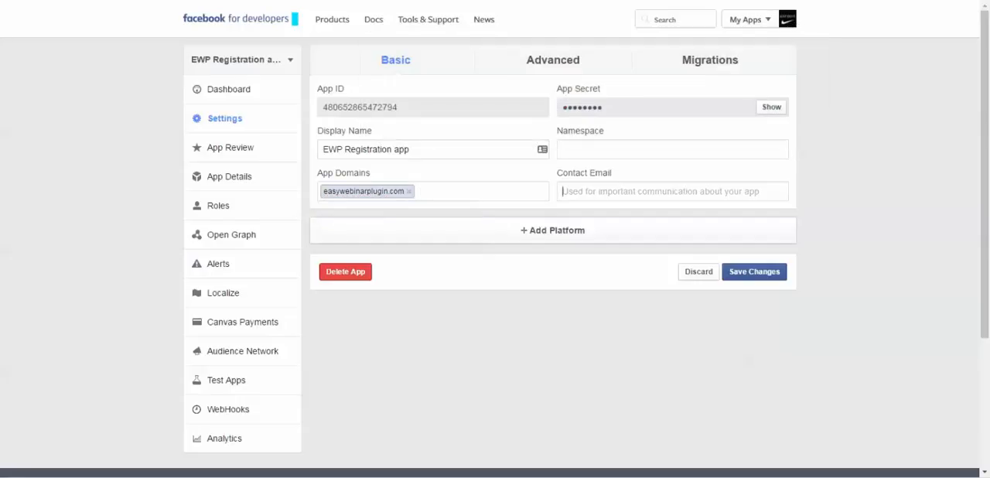
type("j")
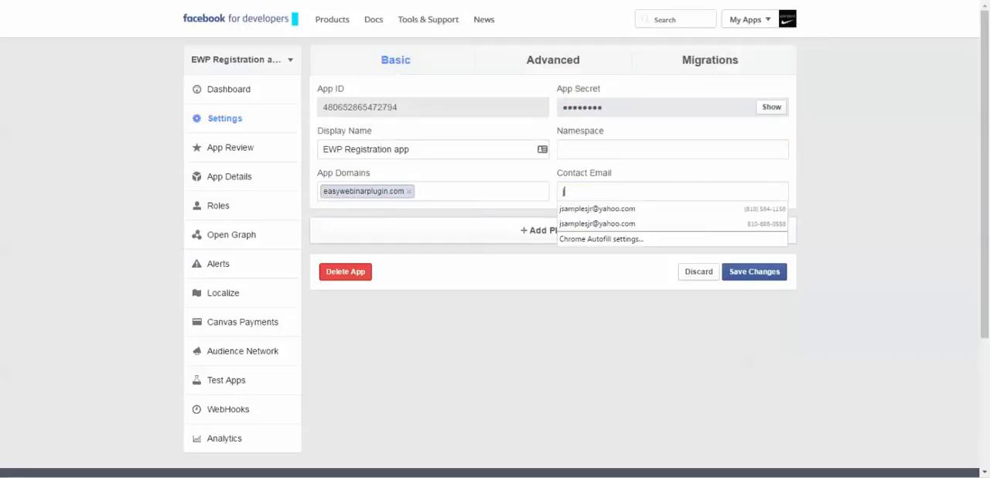
key("Down")
key("Return")
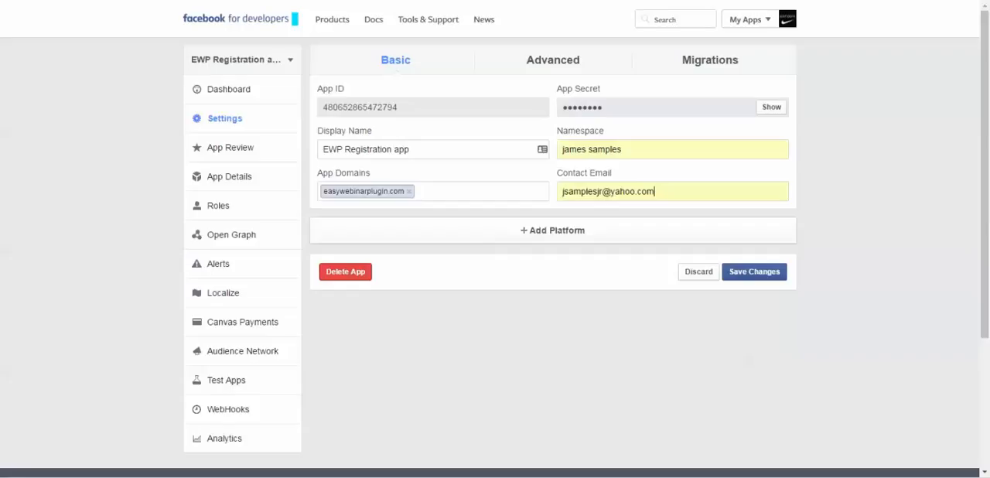
left_click_drag(624, 149, 544, 149)
key("BackSpace")
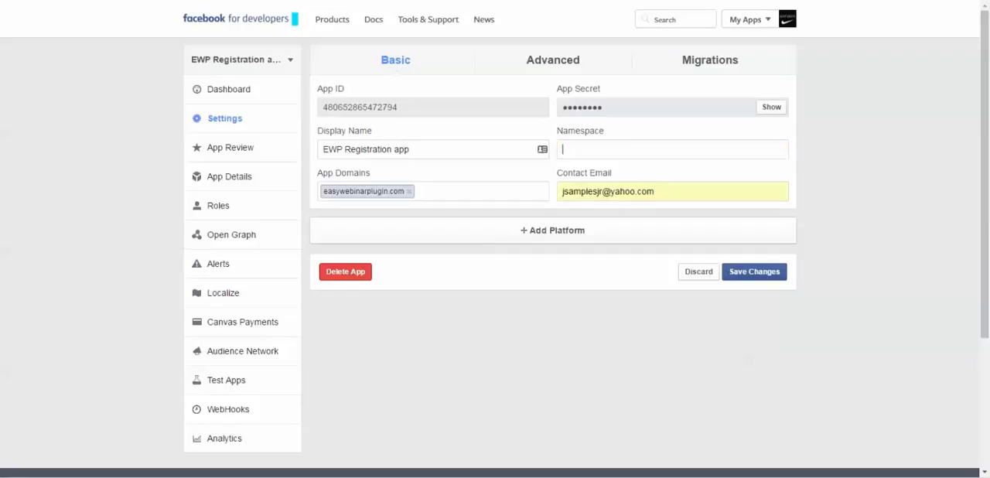
- Add the Website platform to the app's settings
left_click(546, 231)
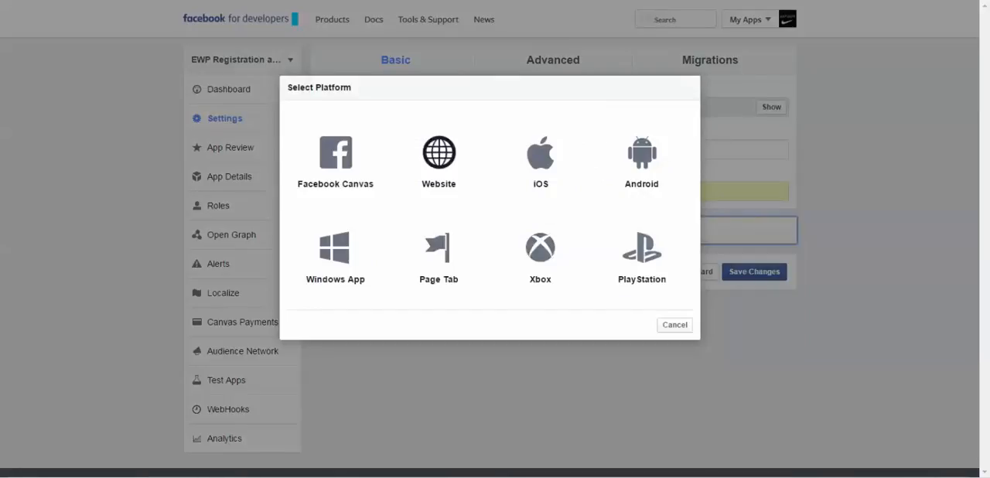
left_click(439, 158)
scroll(438, 159, "down", 5)
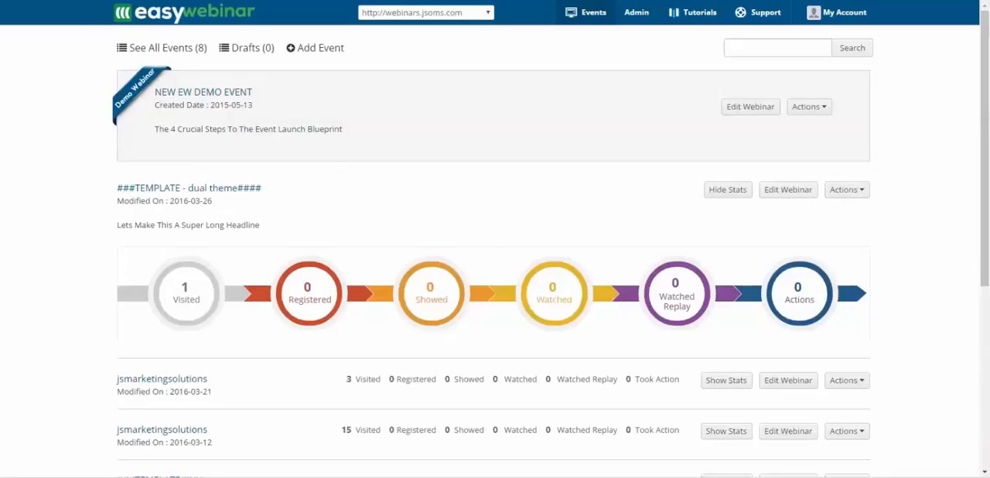
- Switch to EasyWebinar and copy the registration page link address of the "###TEMPLATE - dual theme####" event
left_click(846, 190)
left_click(744, 212)
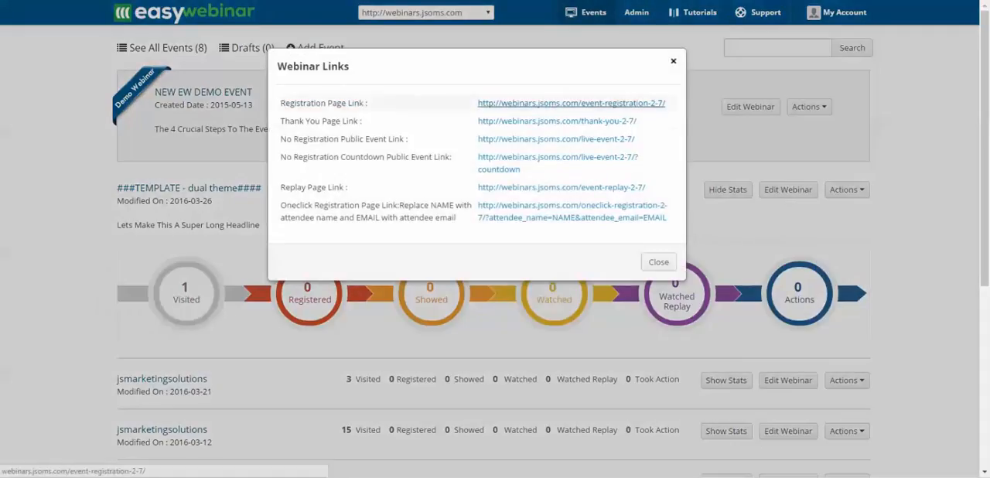
right_click(522, 103)
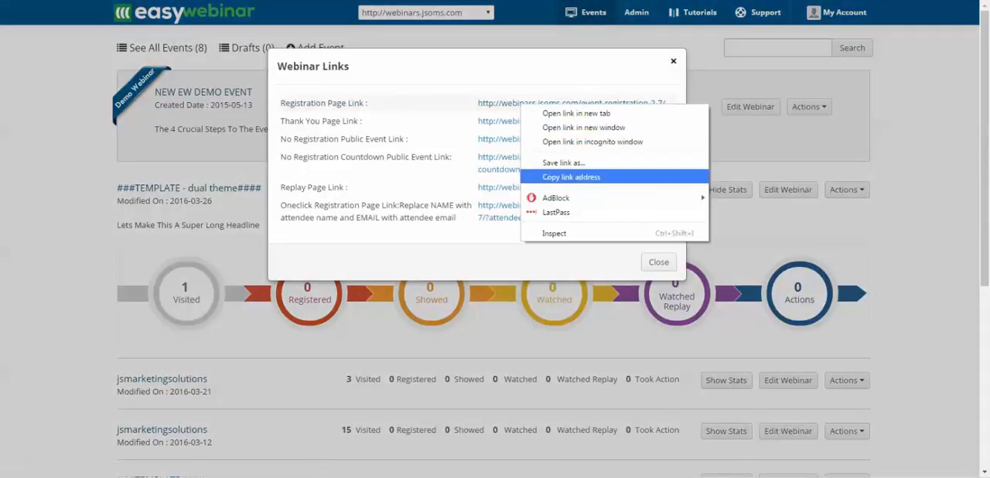
left_click(570, 177)
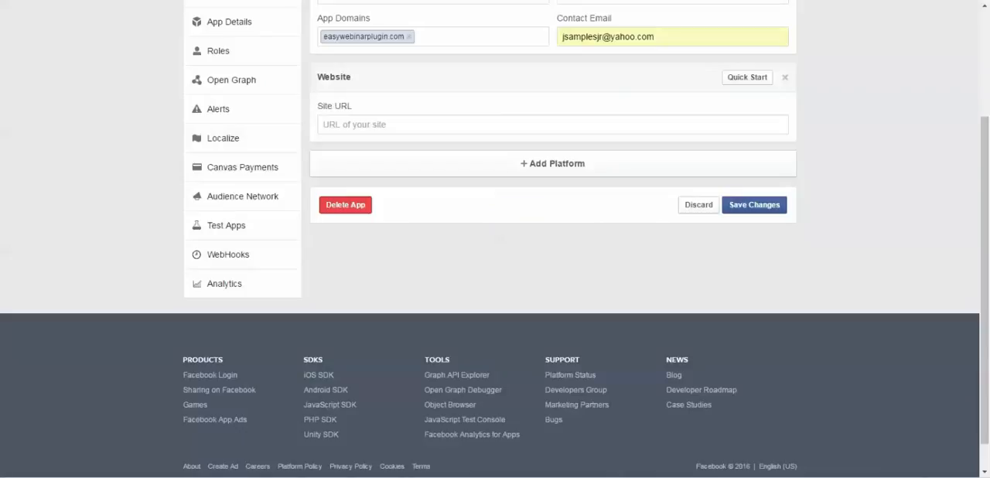
right_click(387, 126)
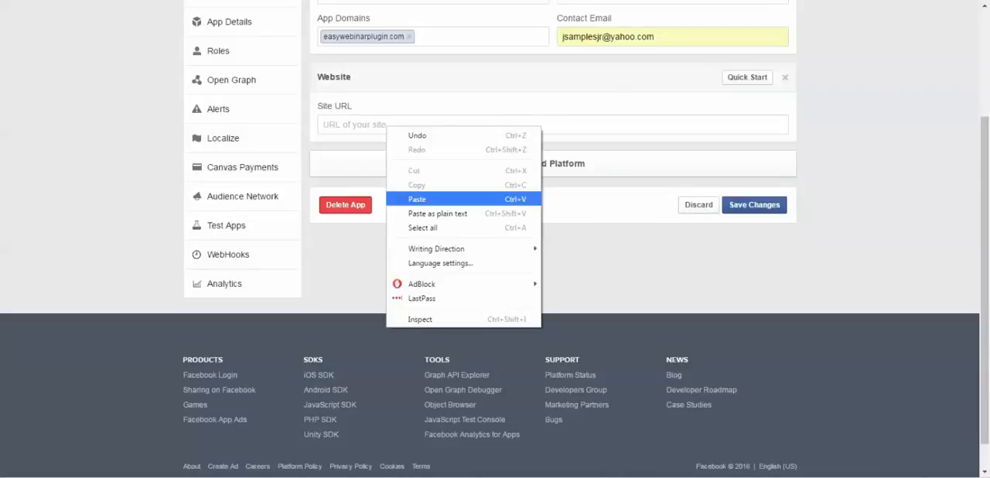
left_click(417, 199)
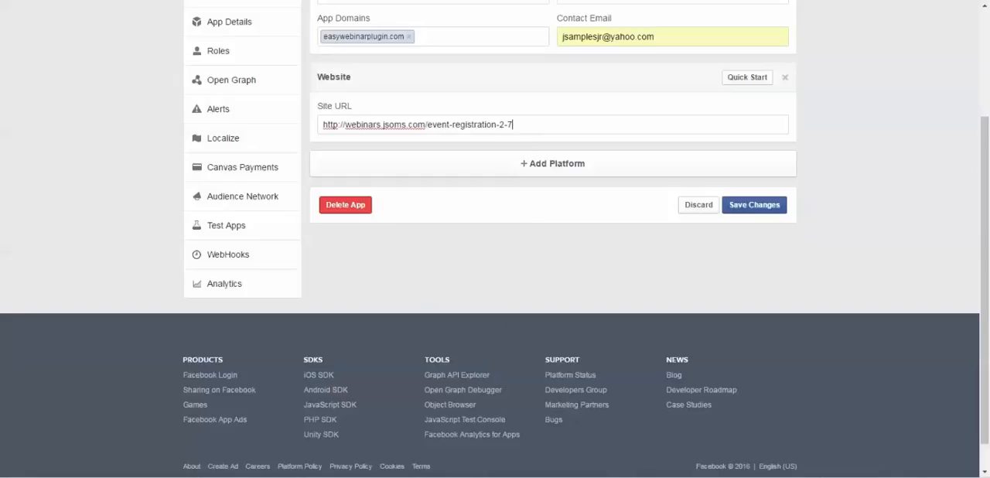
key("BackSpace")
key("BackSpace")
key("BackSpace")
key("BackSpace")
key("BackSpace")
key("BackSpace")
key("BackSpace")
key("BackSpace")
key("BackSpace")
key("BackSpace")
key("BackSpace")
key("BackSpace")
key("BackSpace")
key("BackSpace")
key("BackSpace")
key("BackSpace")
key("BackSpace")
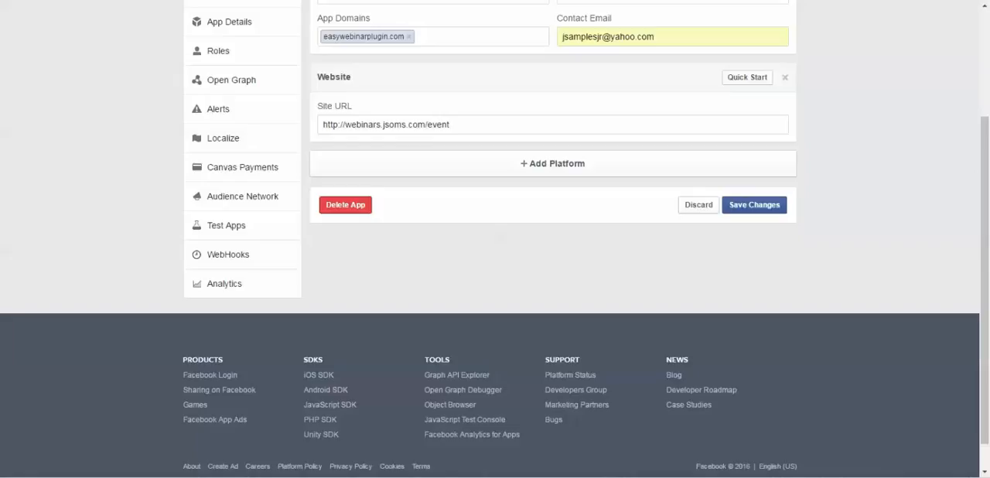
key("BackSpace")
key("BackSpace")
key("BackSpace")
left_click(755, 205)
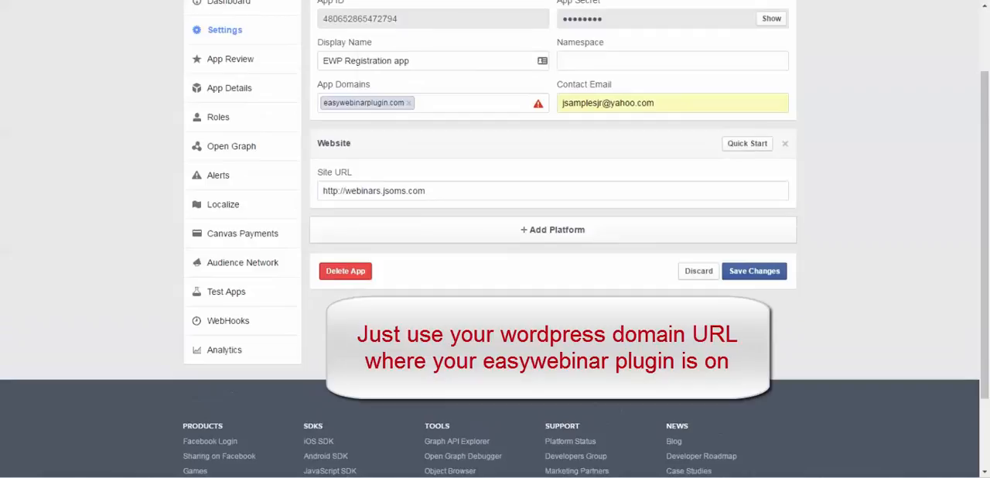
- Remove the easywebinarplugin.com app domain and paste the copied registration link in its place
mouse_move(539, 104)
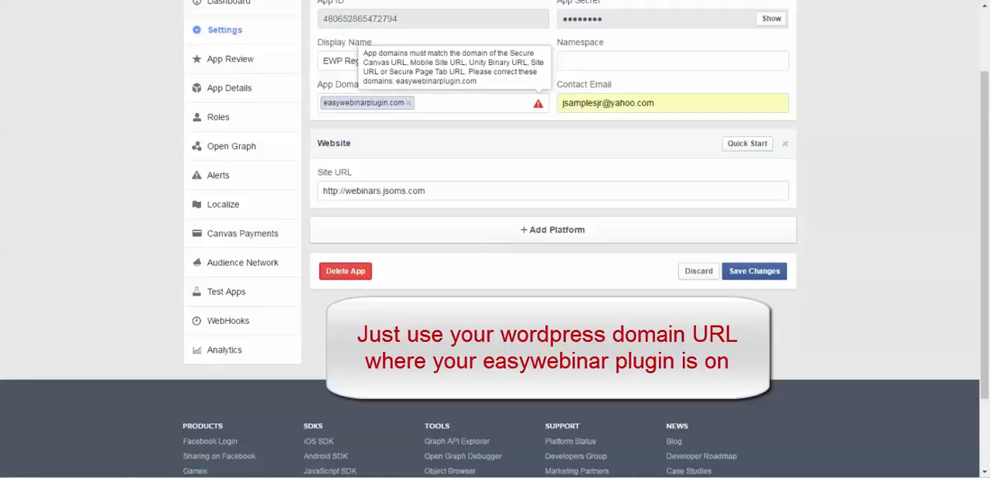
left_click(408, 103)
right_click(368, 102)
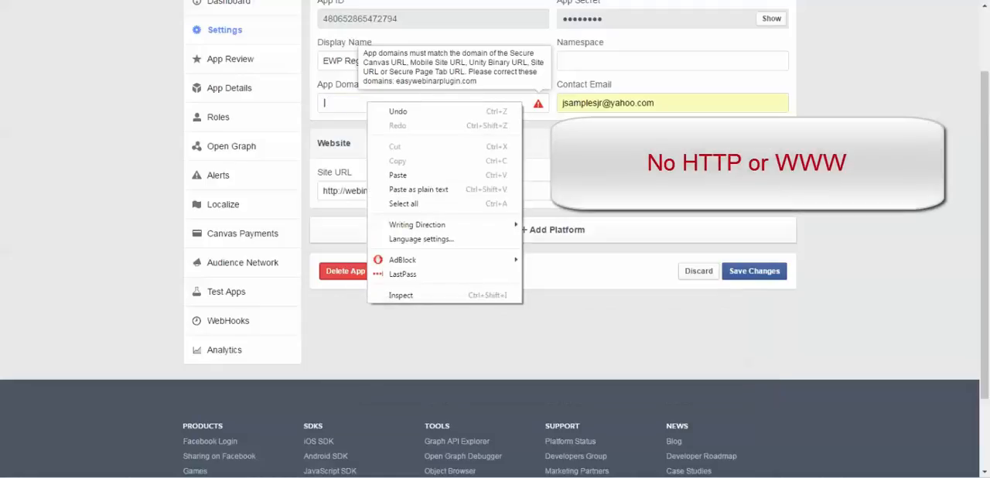
key("Escape")
right_click(338, 102)
left_click(364, 167)
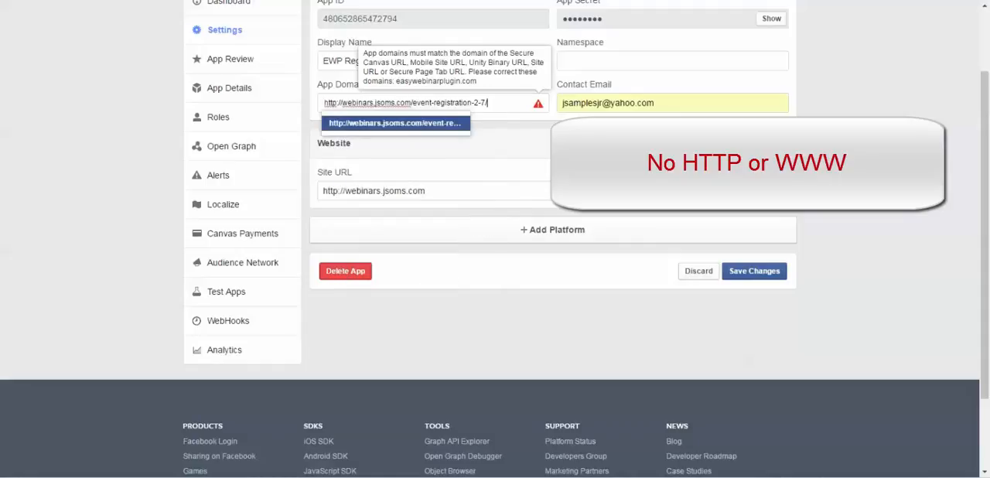
left_click_drag(343, 103, 324, 103)
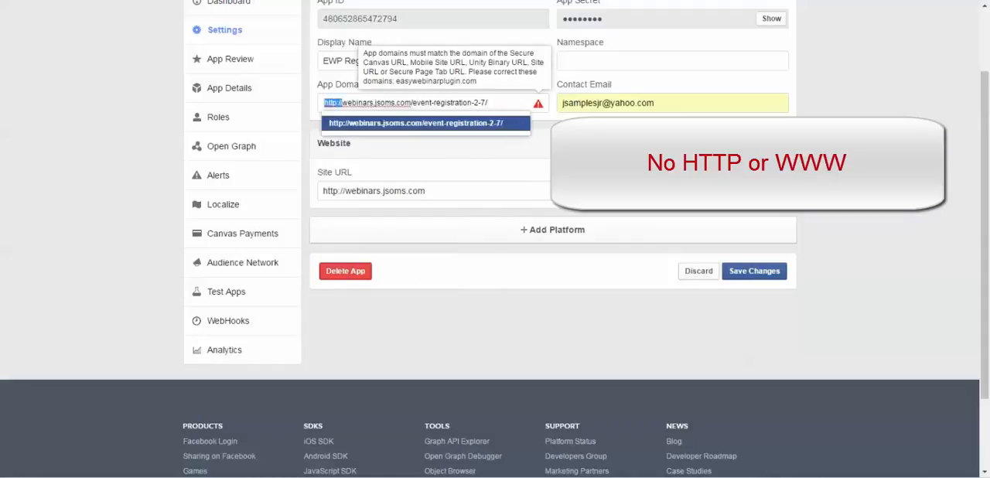
key("BackSpace")
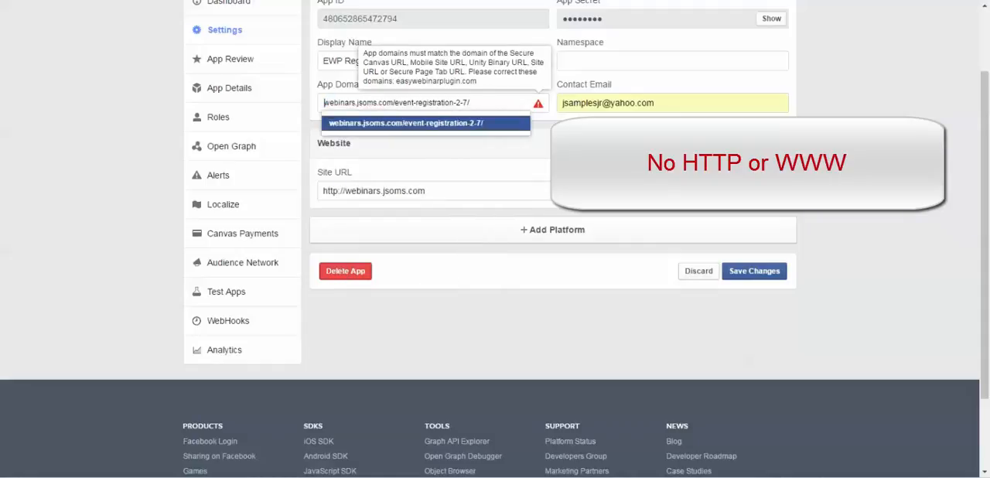
left_click_drag(470, 103, 393, 103)
key("BackSpace")
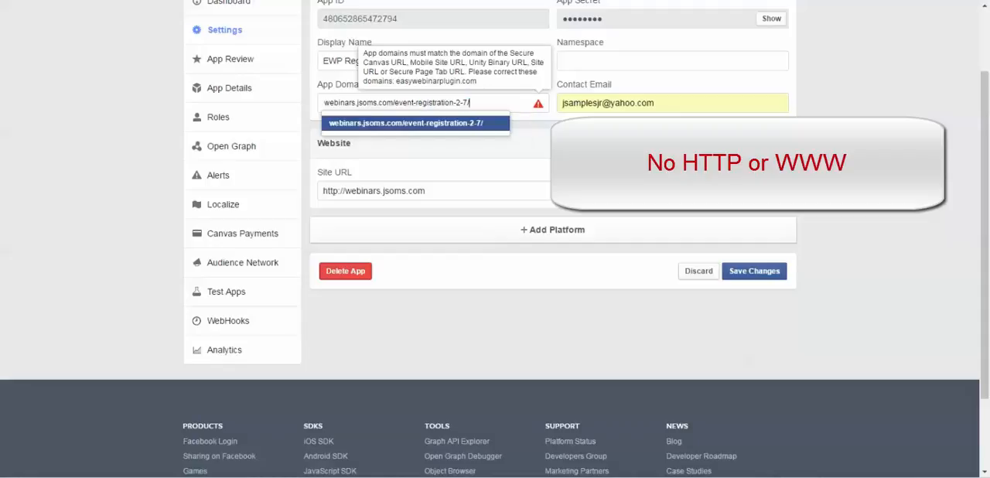
key("BackSpace")
key("BackSpace")
key("BackSpace")
key("BackSpace")
key("BackSpace")
key("BackSpace")
key("BackSpace")
key("BackSpace")
key("BackSpace")
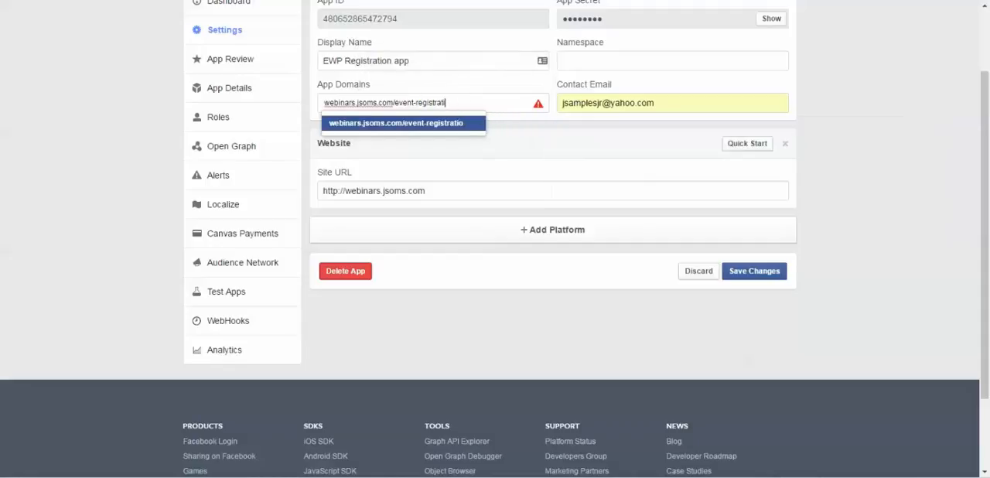
key("BackSpace")
key("BackSpace")
key("BackSpace")
key("BackSpace")
key("BackSpace")
key("BackSpace")
key("BackSpace")
key("BackSpace")
key("BackSpace")
key("BackSpace")
key("BackSpace")
key("BackSpace")
key("BackSpace")
key("BackSpace")
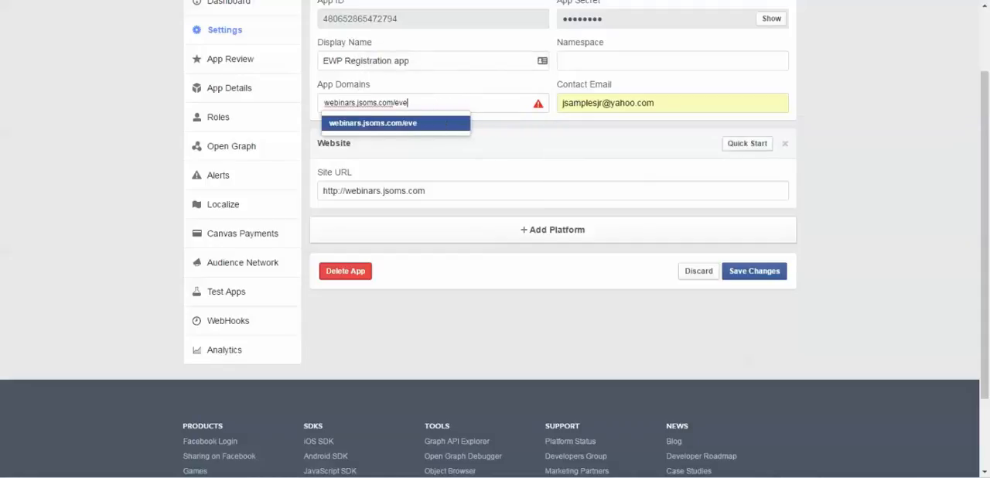
key("Return")
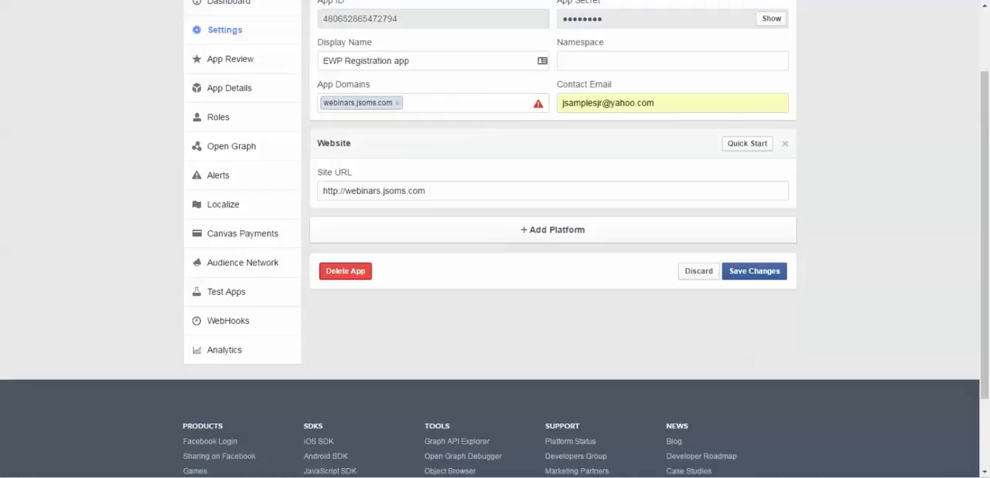
left_click(754, 271)
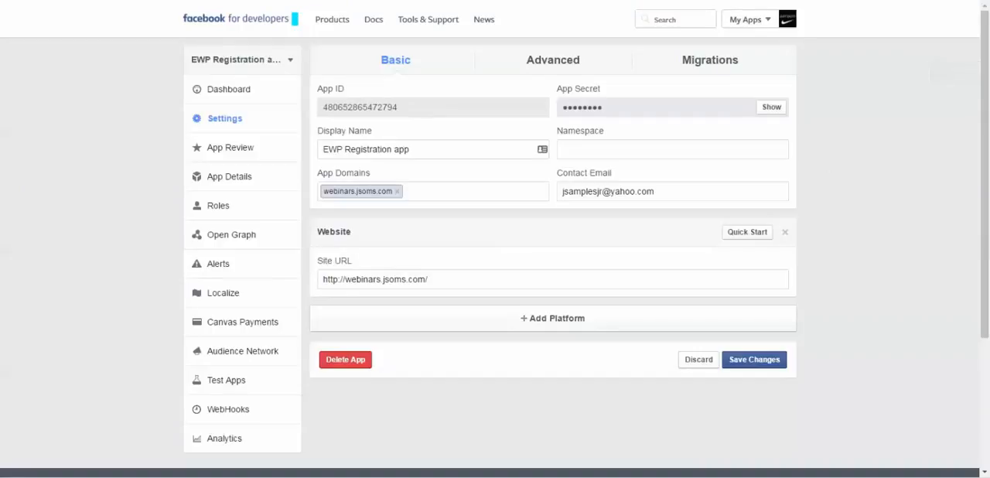
- Make the EWP Registration app public in its App Review settings and confirm the change
left_click(229, 146)
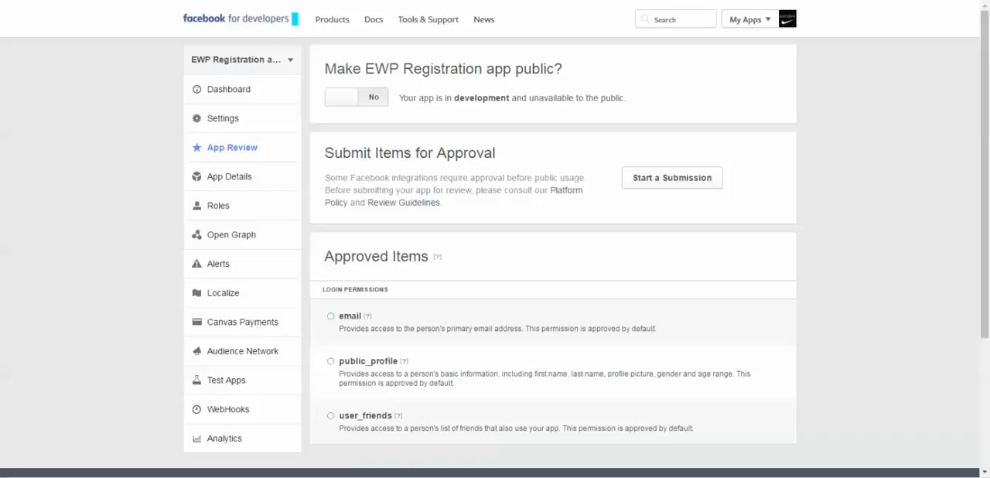
left_click(357, 97)
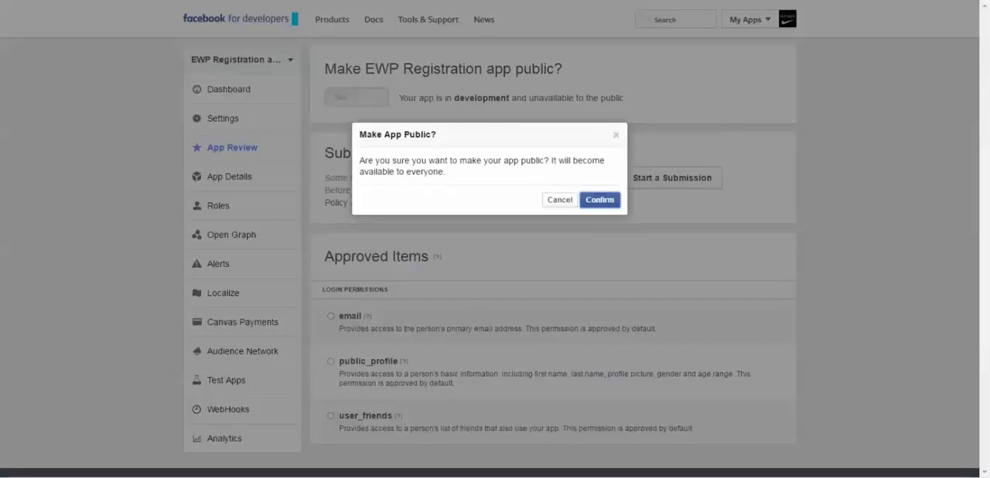
left_click(600, 200)
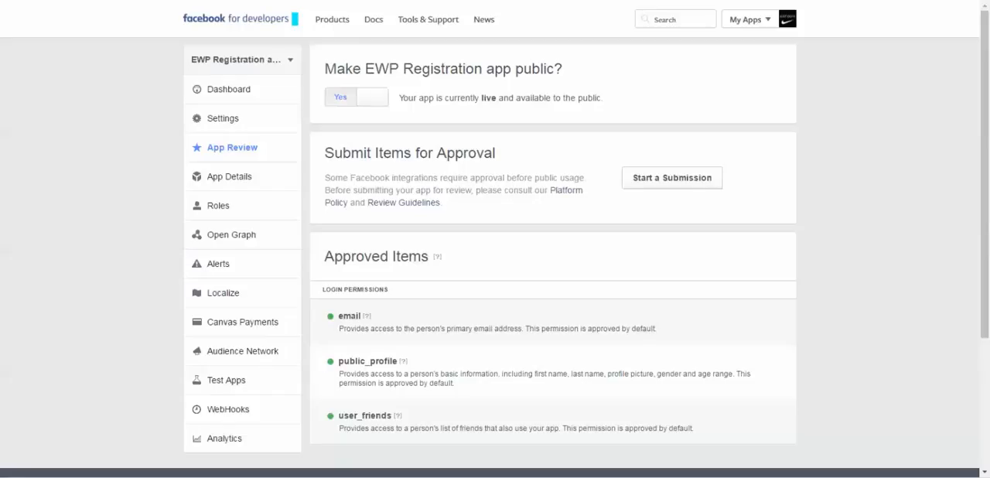
- Open the app's dashboard and examine its availability status and App ID
left_click(229, 89)
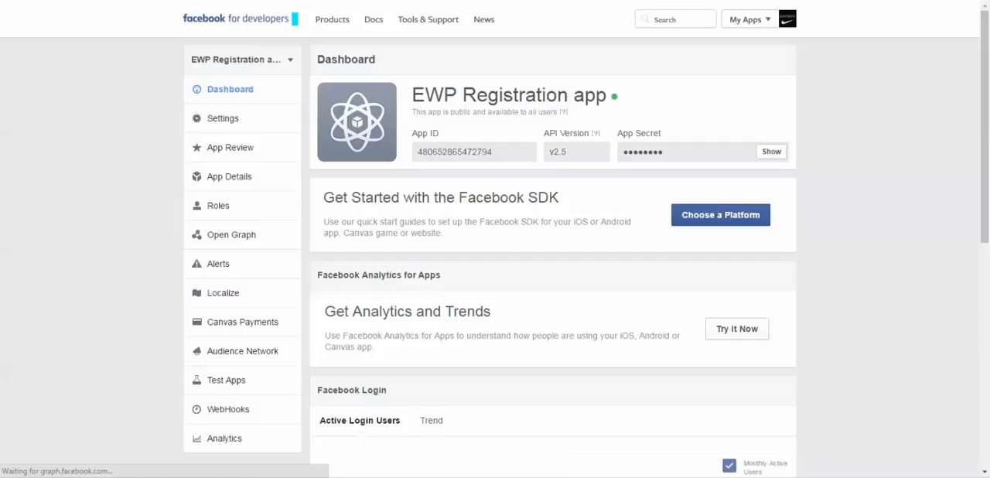
mouse_move(614, 96)
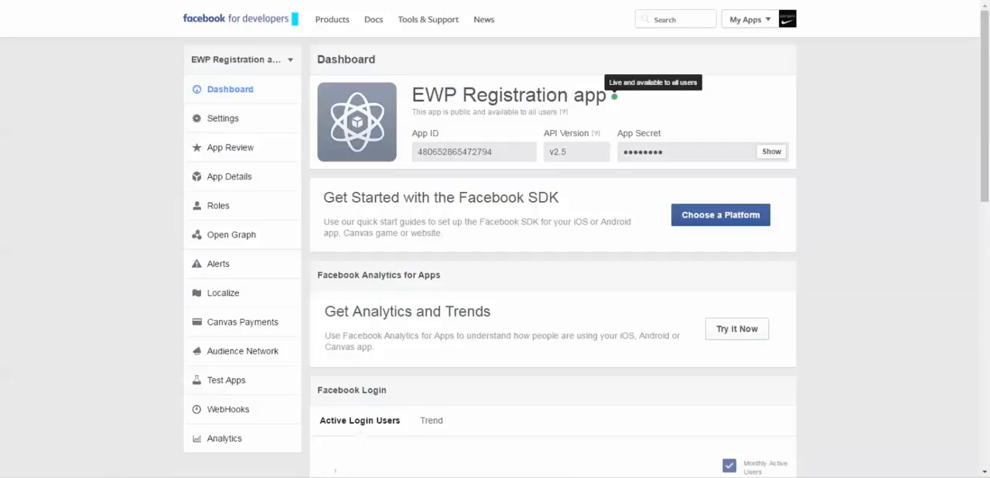
left_click_drag(494, 152, 406, 152)
left_click(406, 152)
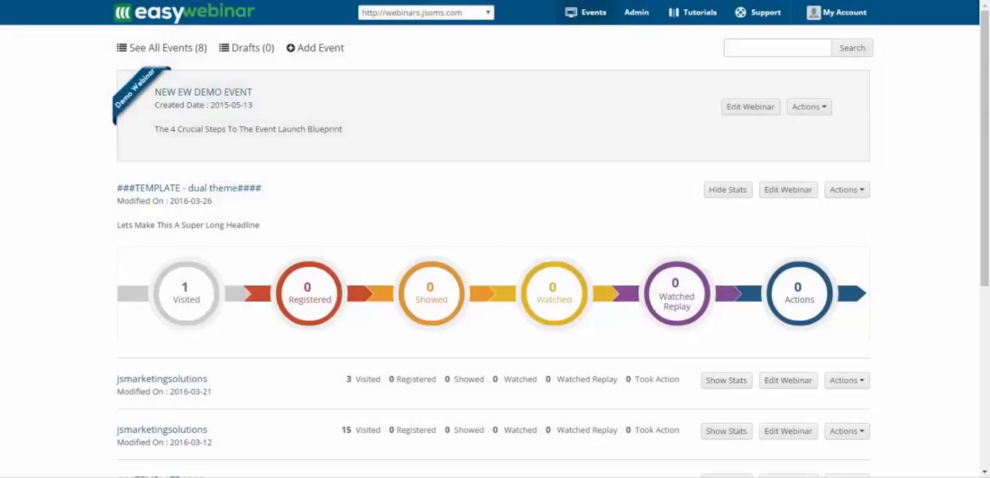
- Switch to EasyWebinar, edit the "###TEMPLATE - dual theme####" event, and set its registration page's Signup Options to Both
left_click(788, 189)
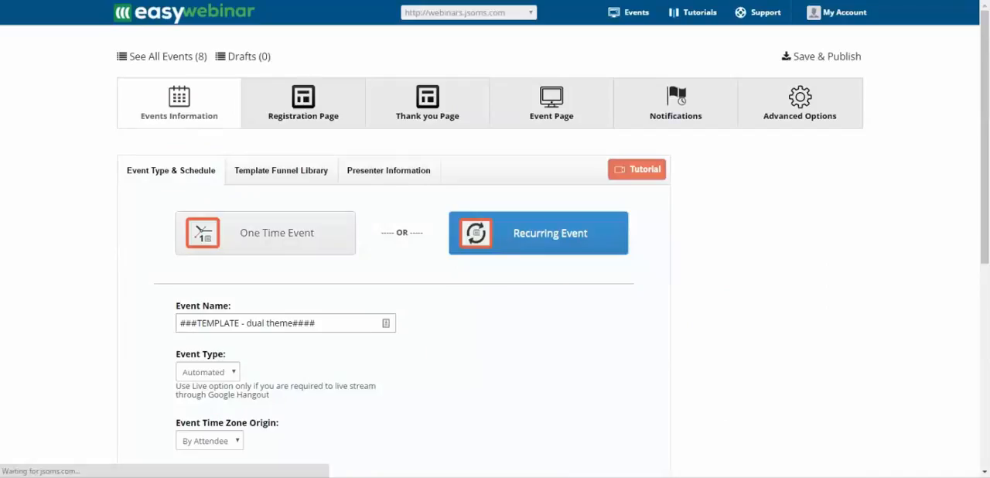
left_click(303, 103)
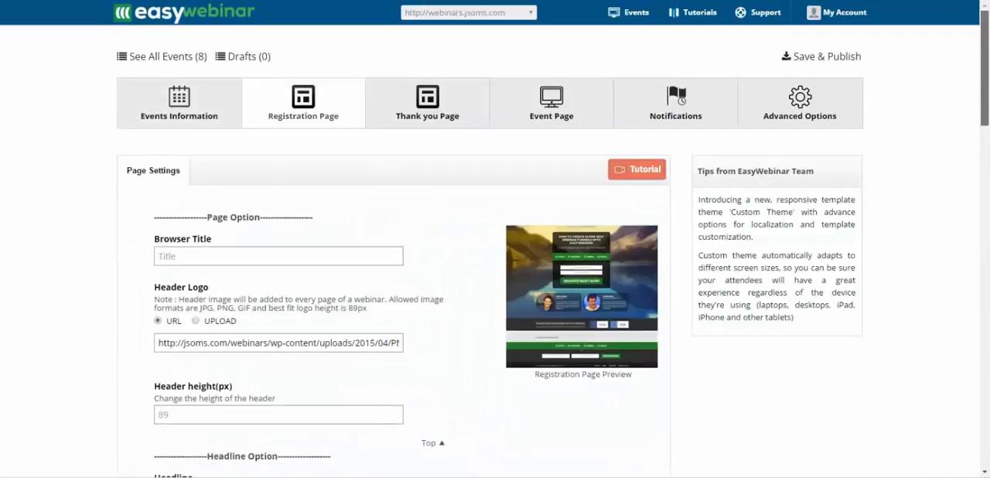
scroll(495, 255, "down", 10)
scroll(495, 256, "down", 3)
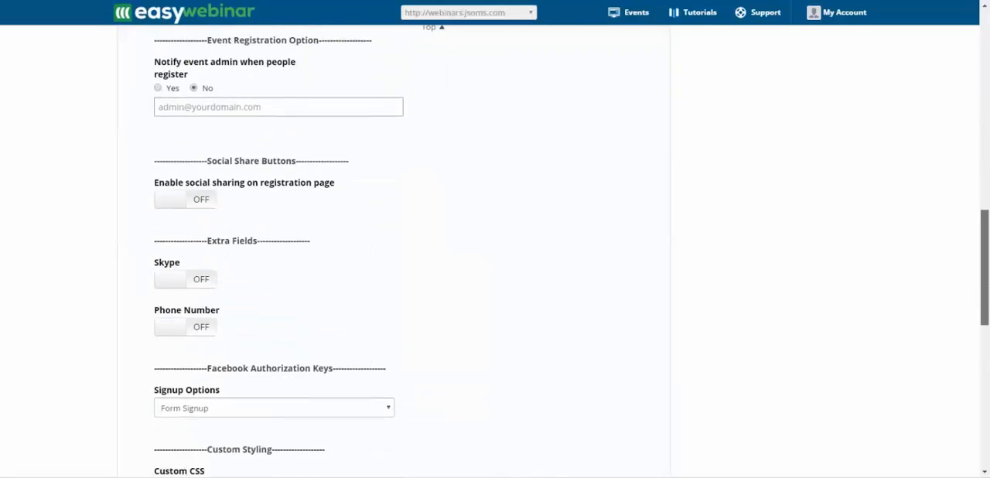
scroll(495, 255, "down", 2)
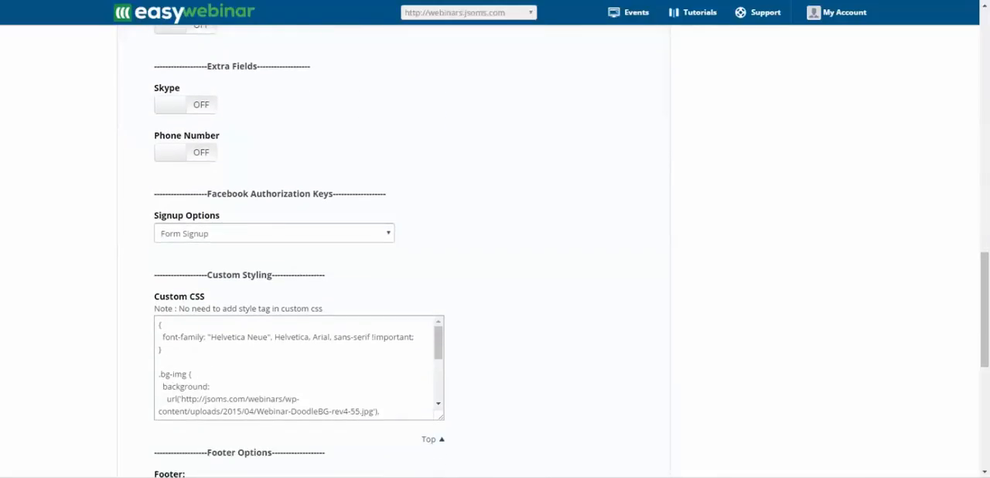
left_click(274, 233)
left_click(274, 273)
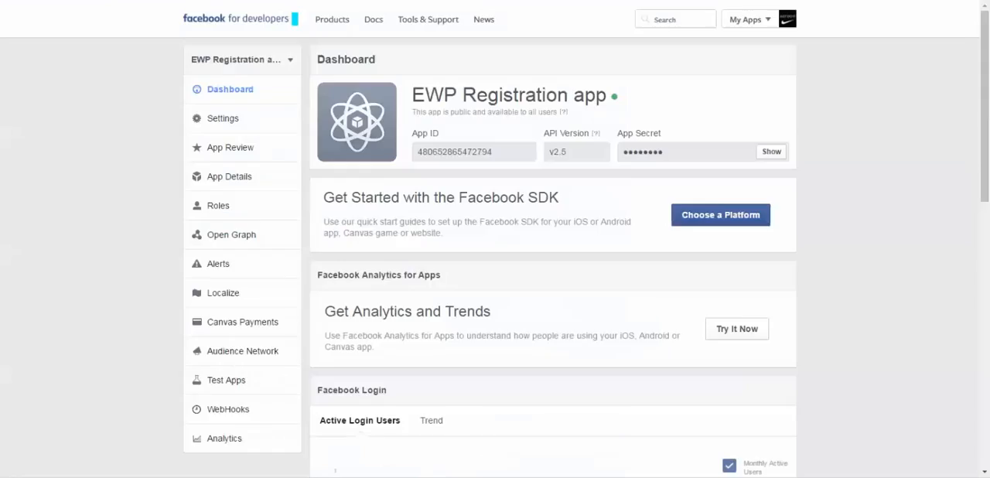
- Copy the App ID from the Facebook app's dashboard and paste it as the event's Facebook Api Key in EasyWebinar
left_click_drag(495, 152, 416, 151)
key("ctrl+c")
right_click(421, 155)
left_click(452, 162)
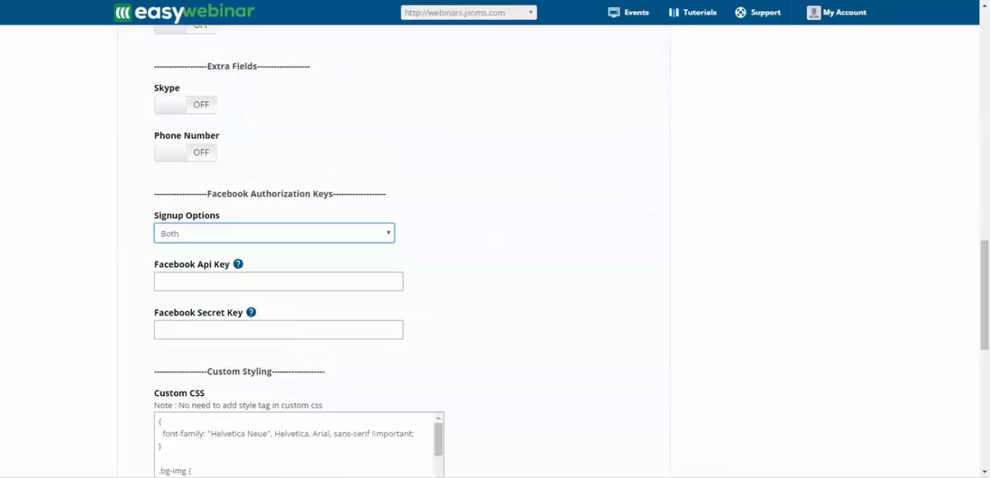
left_click(185, 282)
right_click(186, 281)
left_click(217, 350)
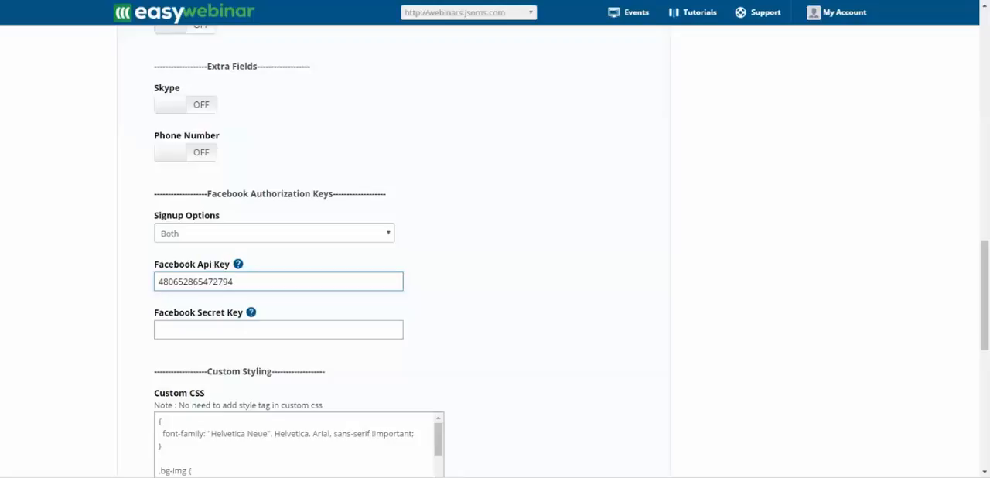
- Reveal and copy the App Secret in Facebook, paste it as the event's Facebook Secret Key in EasyWebinar, and save the webinar
key("ctrl+Tab")
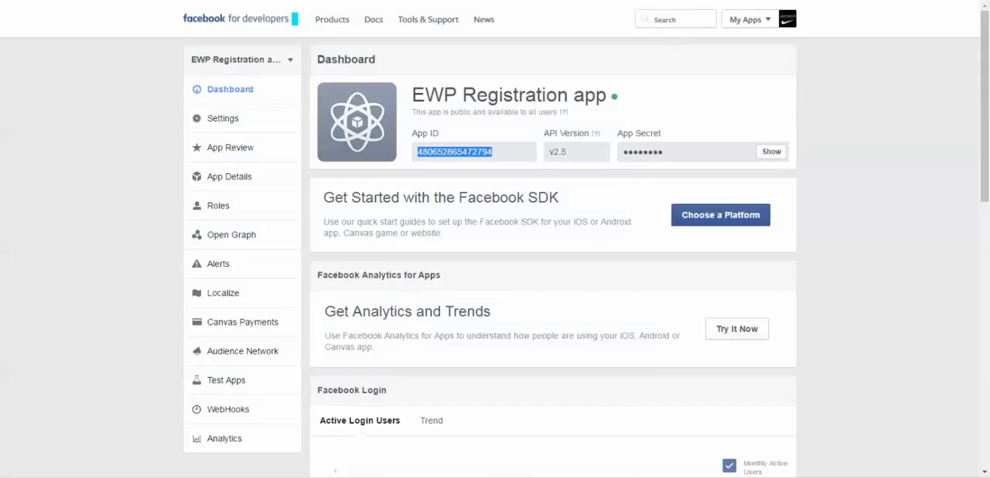
left_click(772, 152)
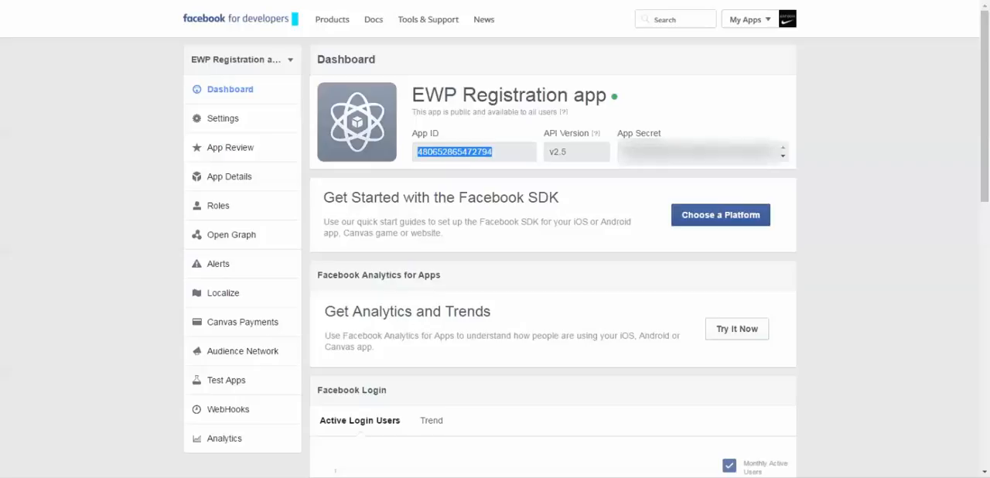
left_click_drag(623, 152, 777, 152)
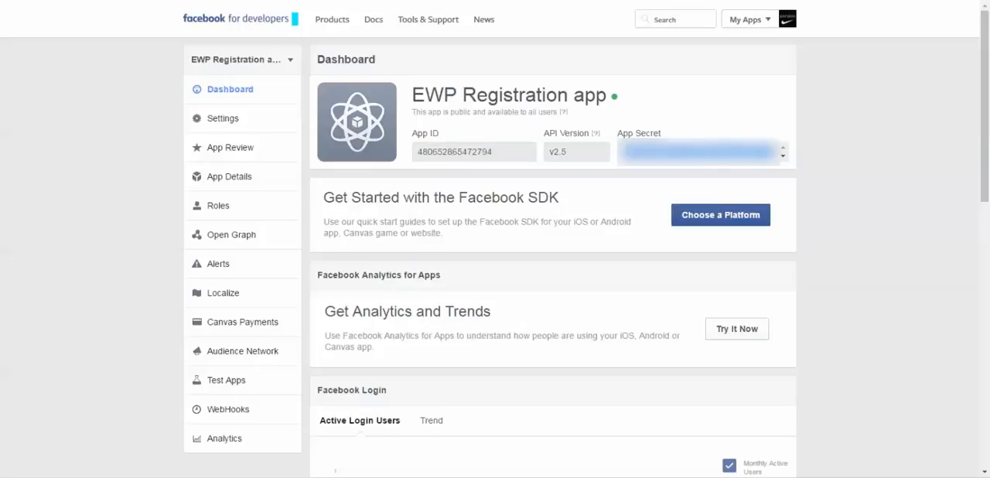
right_click(708, 152)
left_click(743, 160)
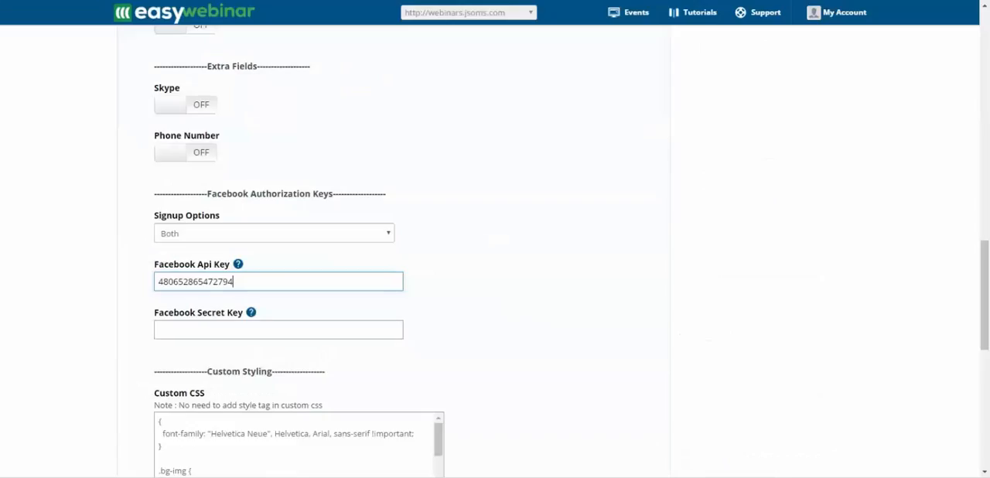
left_click(177, 330)
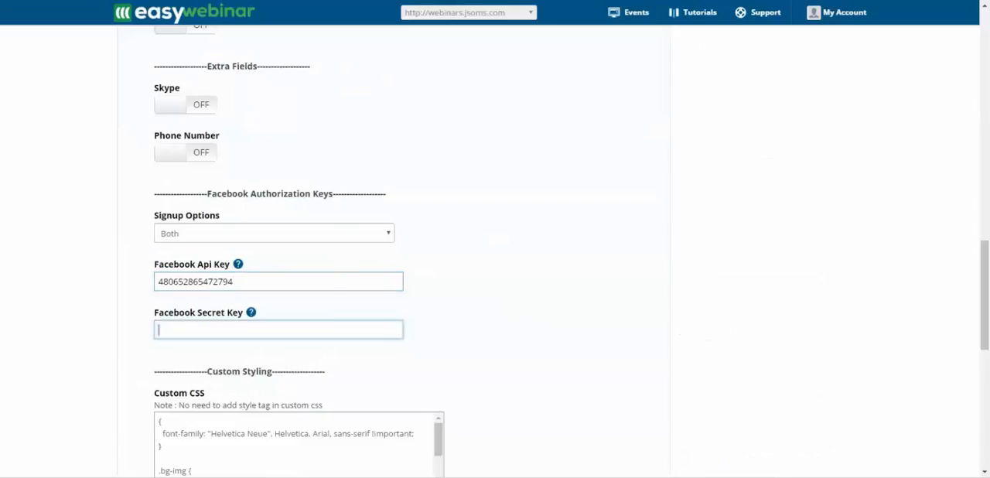
right_click(177, 329)
left_click(209, 201)
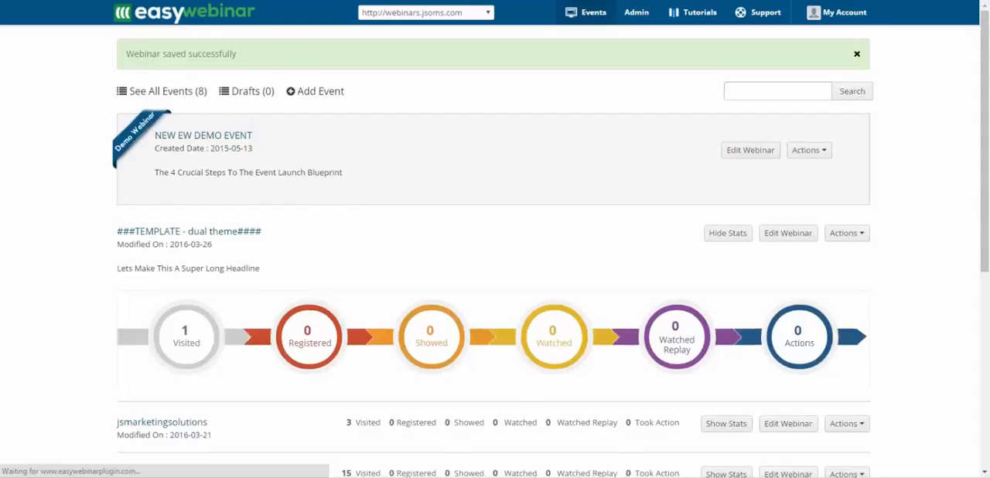
- Open the "###TEMPLATE - dual theme####" event's registration page from its webinar links and sign up with Facebook
left_click(847, 232)
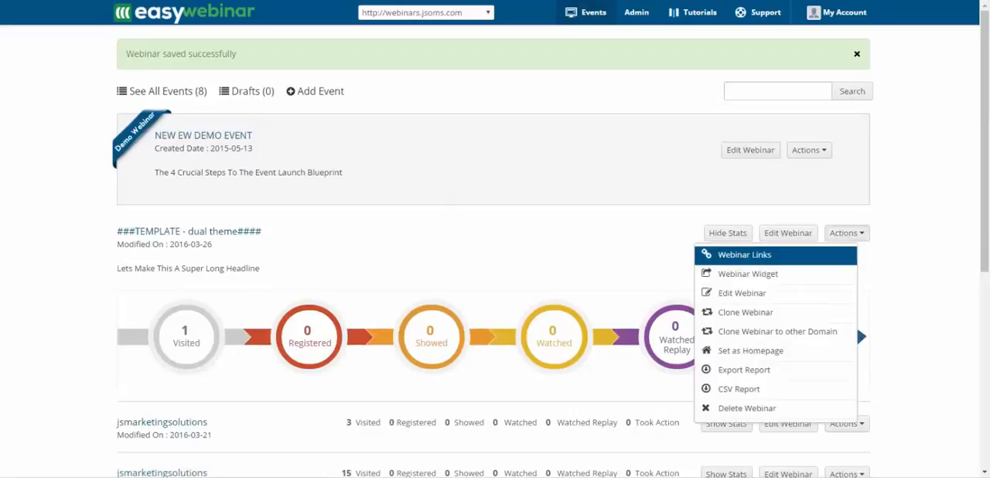
left_click(744, 255)
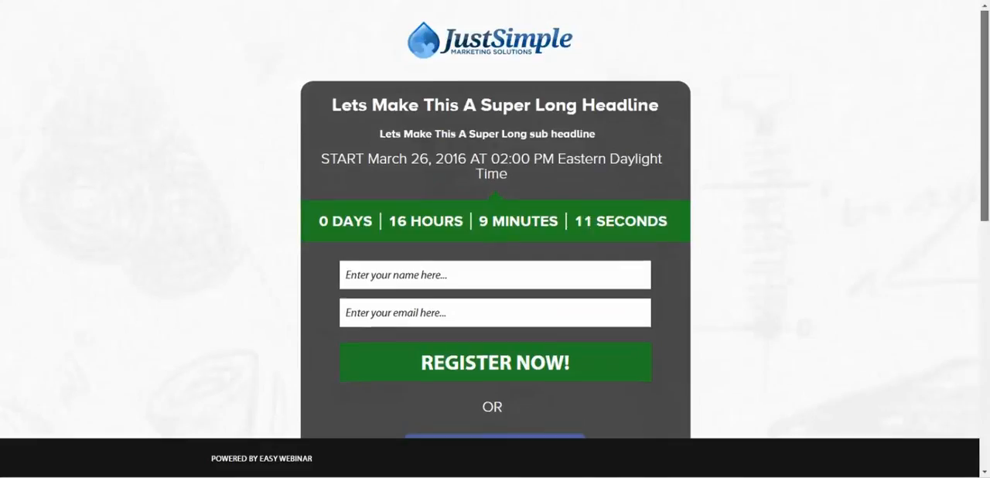
scroll(495, 219, "down", 3)
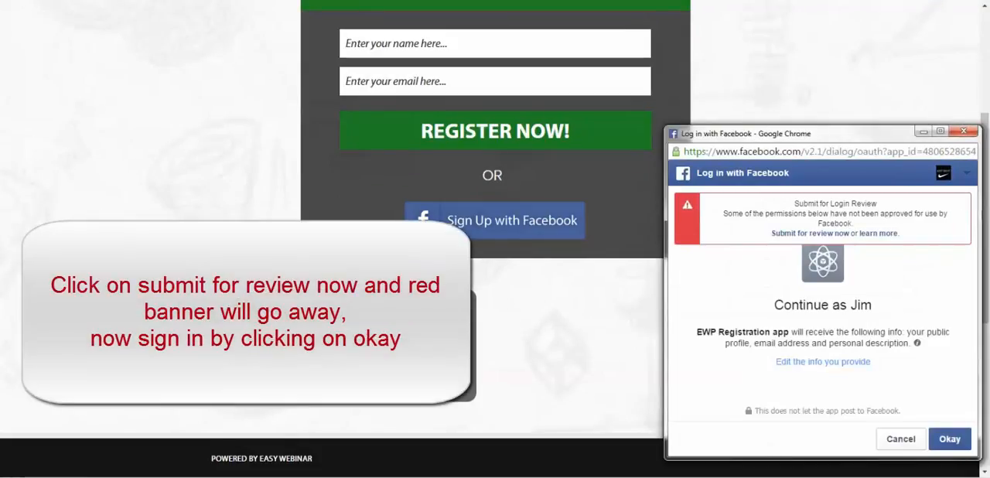
left_click_drag(858, 134, 668, 80)
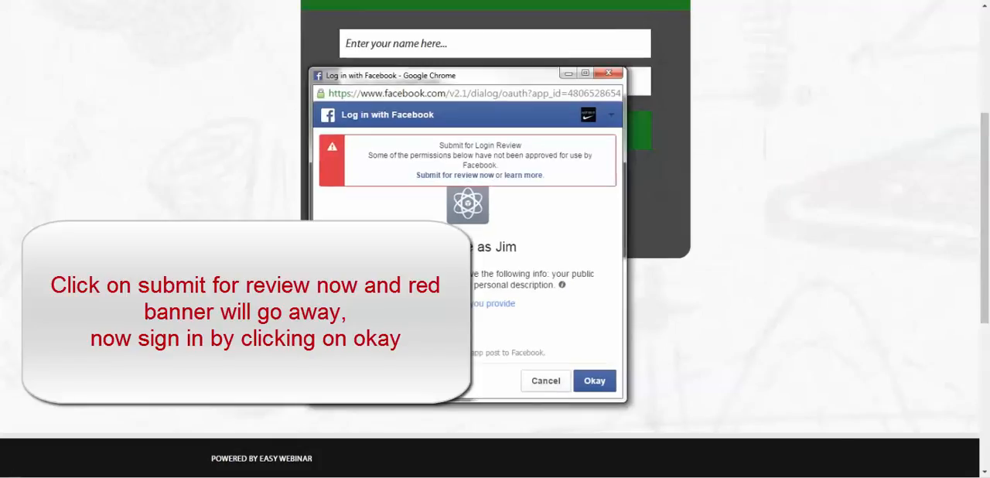
left_click(595, 381)
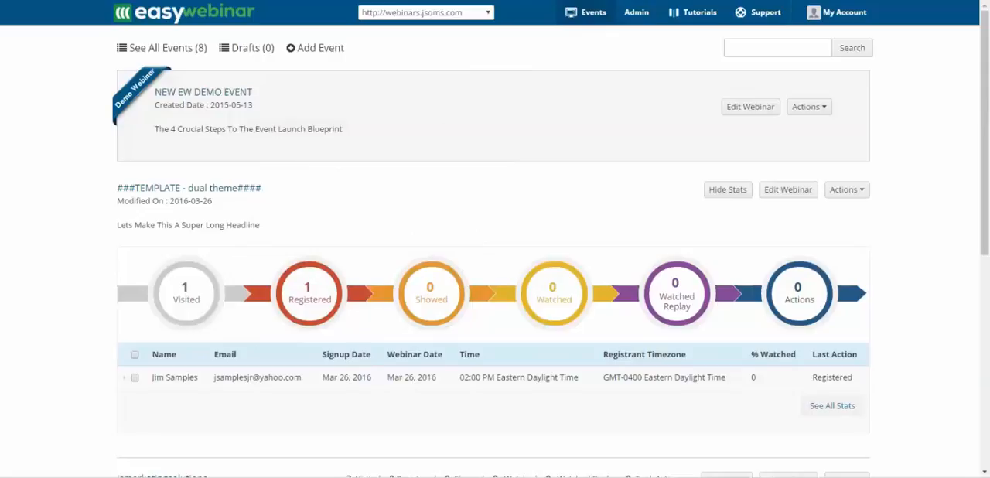
- Reopen the "###TEMPLATE - dual theme####" event's registration page from its webinar links and try to sign up with Facebook again
left_click(846, 189)
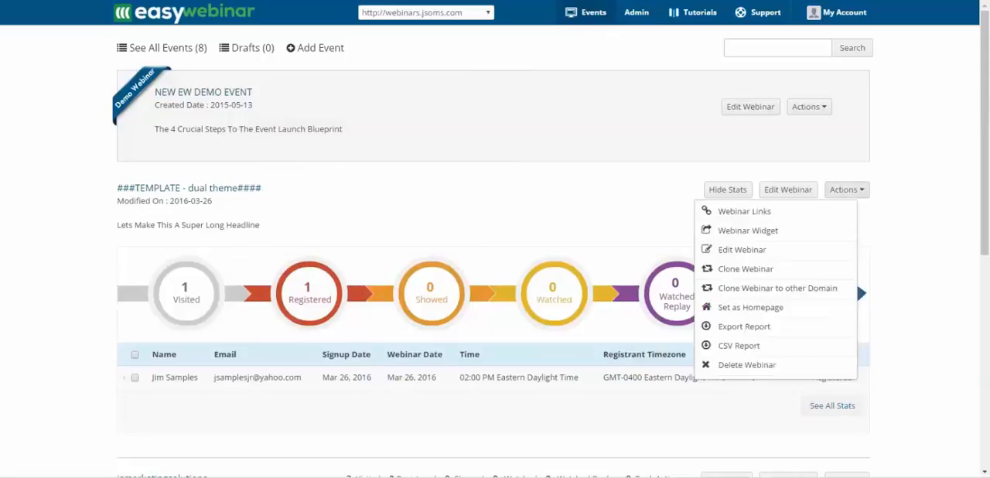
left_click(730, 211)
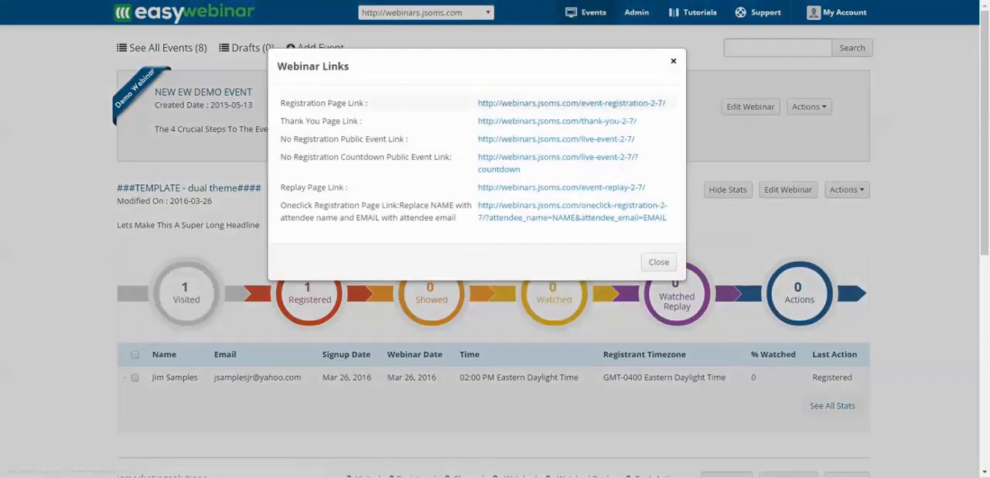
left_click(571, 103)
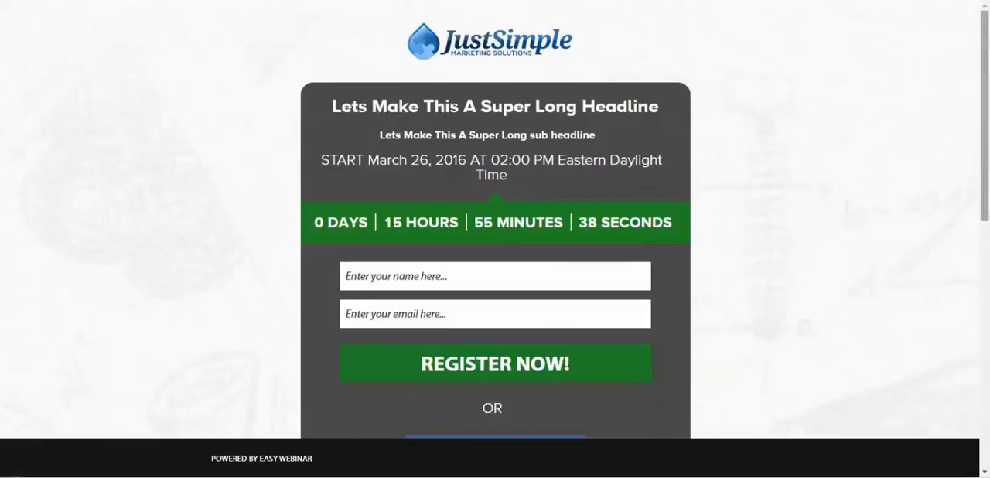
scroll(495, 232, "down", 2)
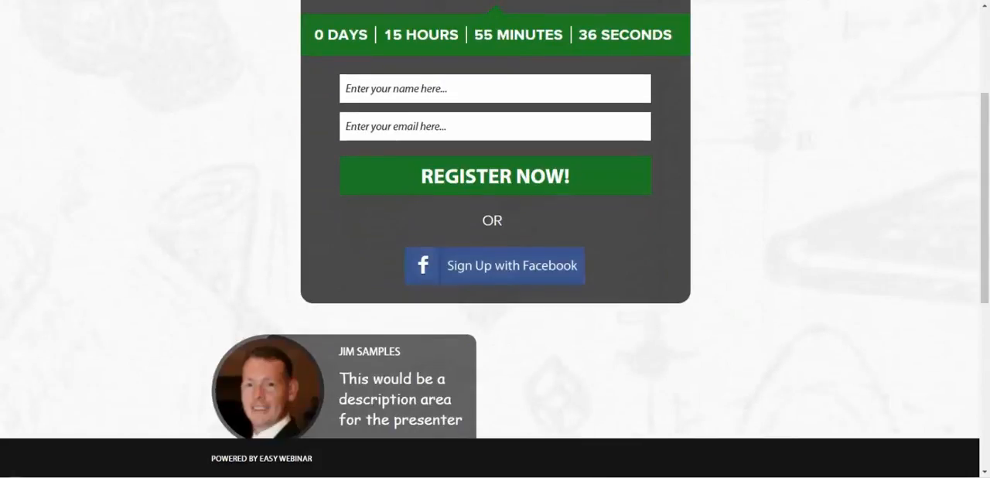
left_click(495, 266)
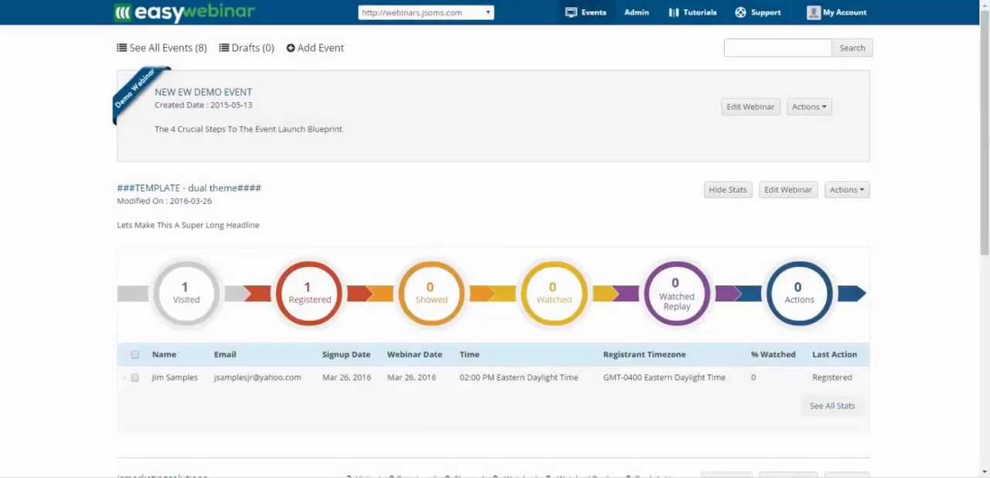
- Permanently delete the existing registrant from the "###TEMPLATE - dual theme####" event and reload its registration page
left_click(134, 378)
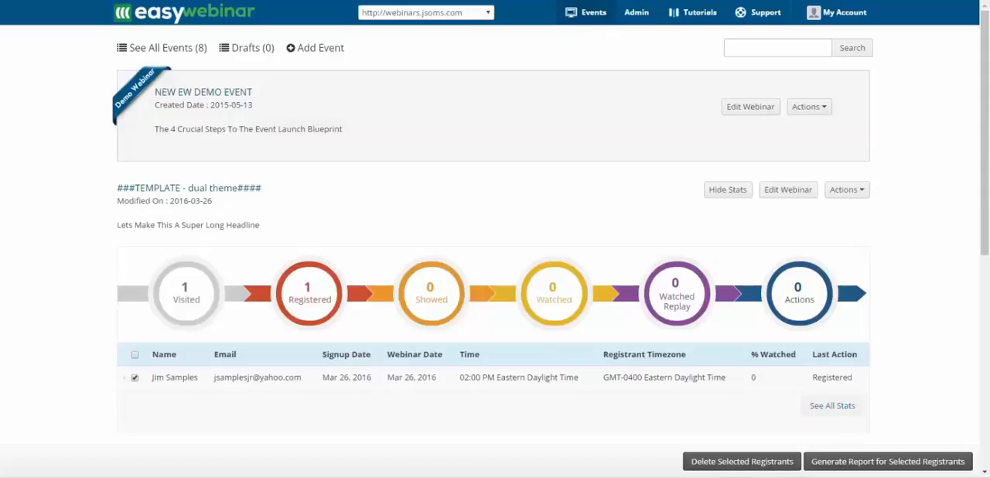
left_click(742, 461)
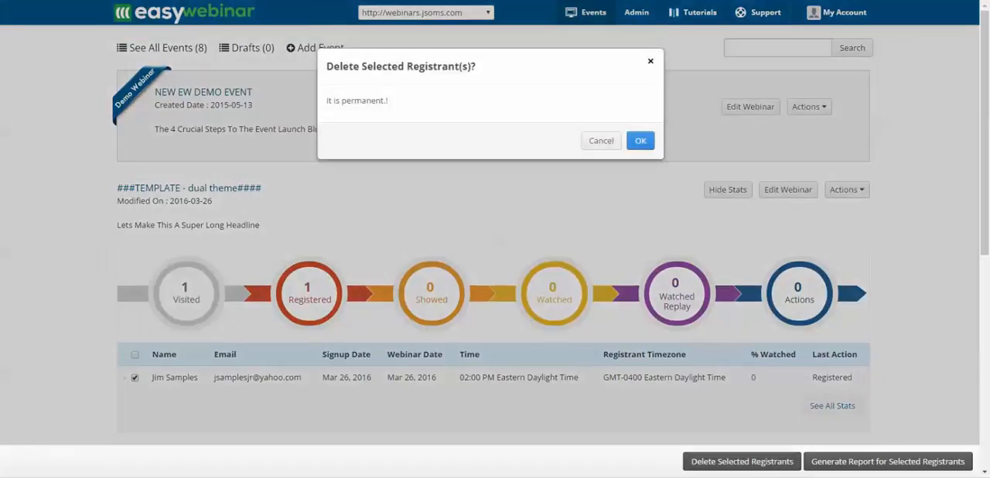
left_click(641, 140)
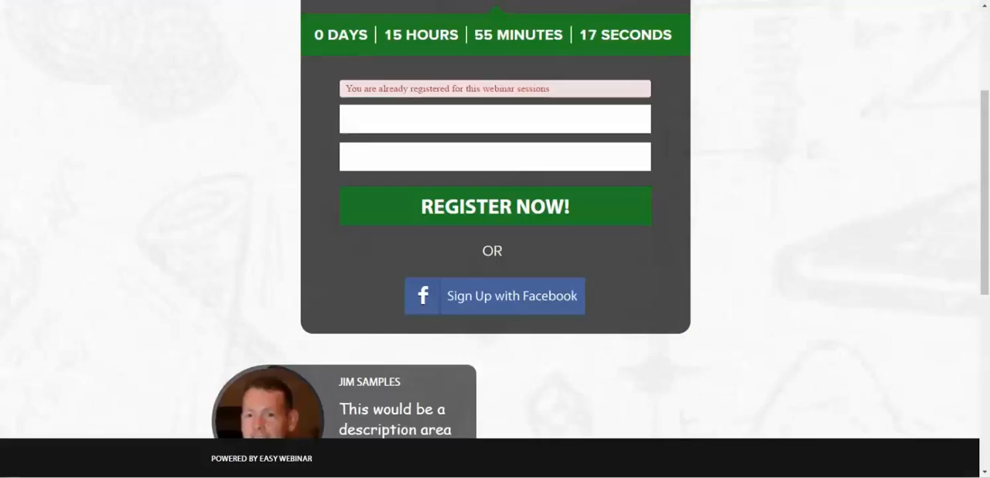
key("F5")
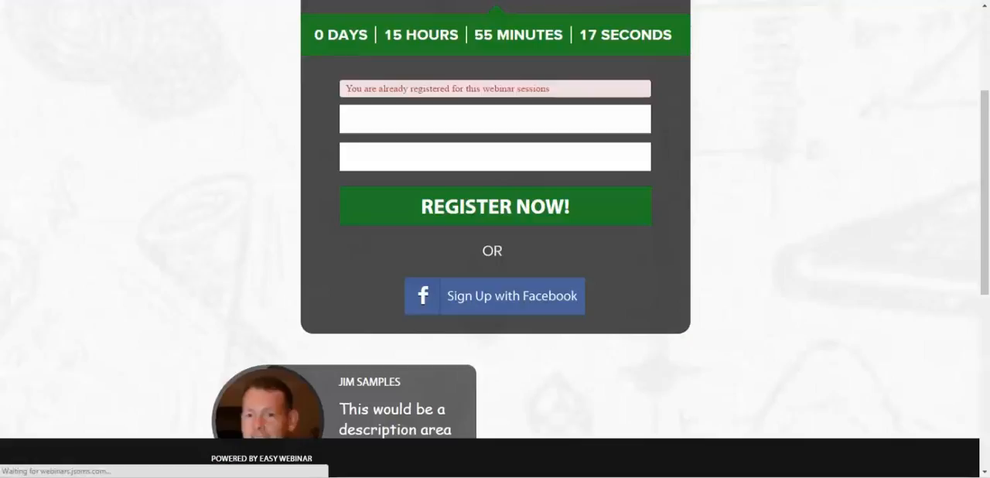